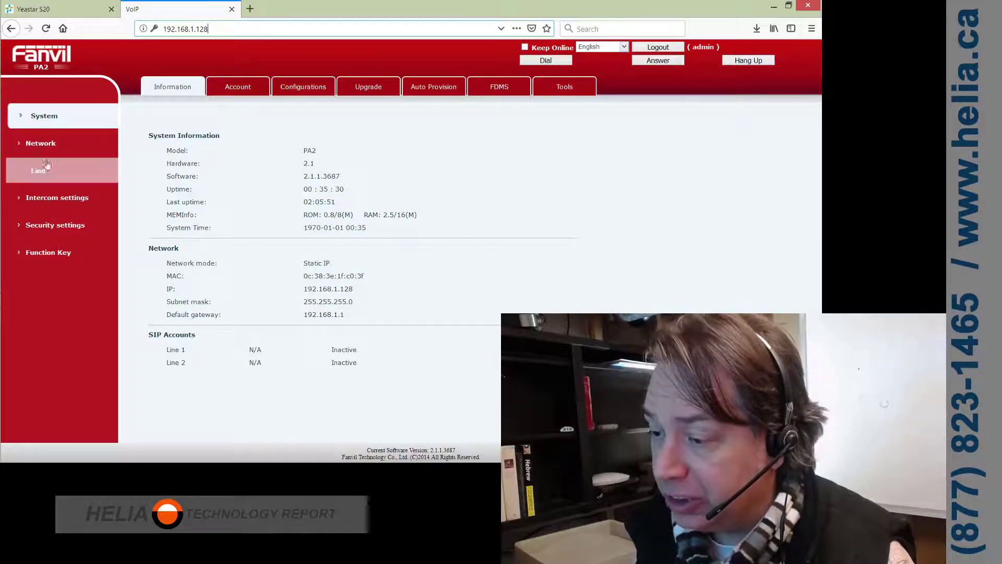
# - Glance at the Yeastar S20 desktop, then return to the PA2 System Information page at 192.168.1.128
pyautogui.click(51, 12)
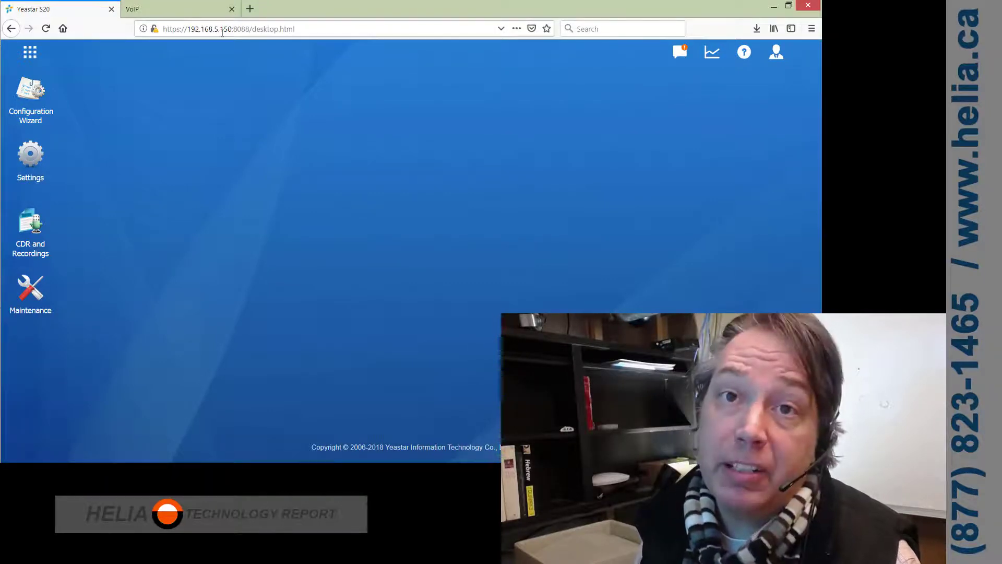
pyautogui.click(191, 11)
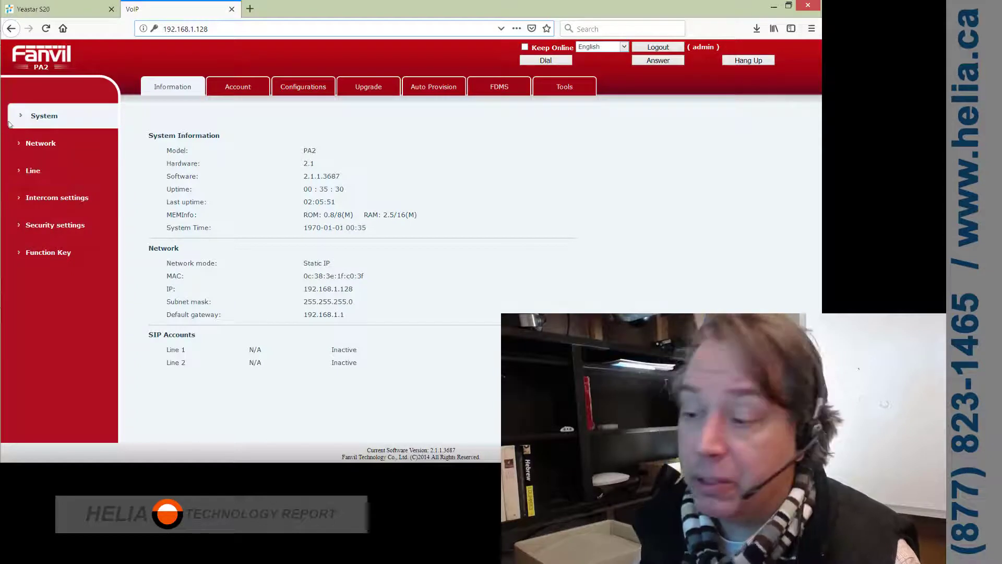
# - Log back in to the PA2 as admin after the session timeout
pyautogui.click(42, 144)
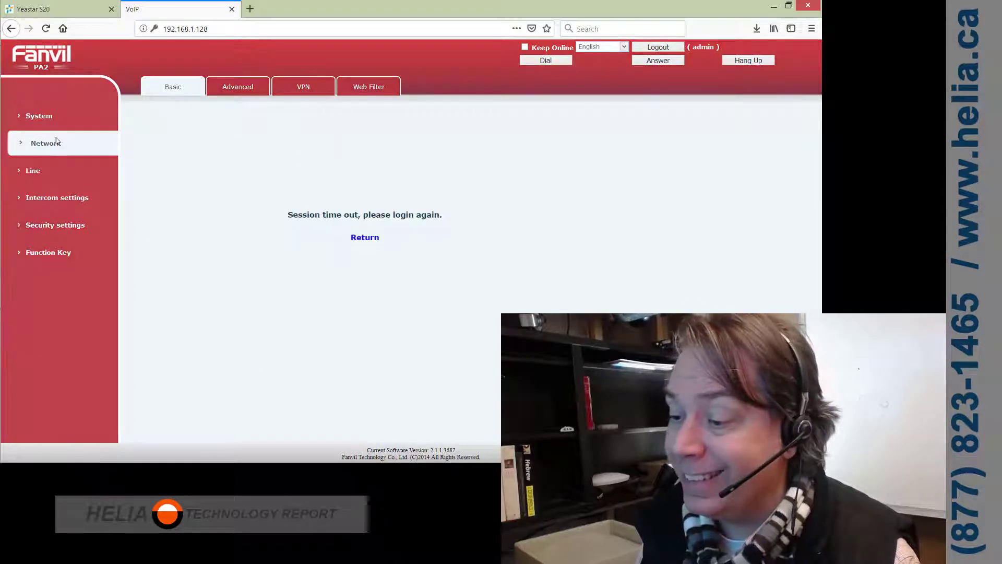
pyautogui.click(364, 241)
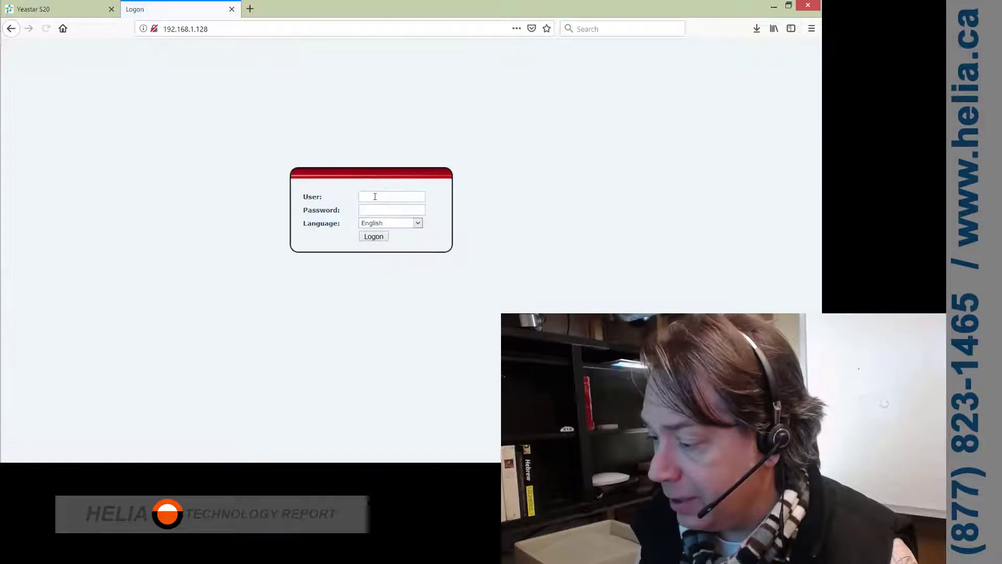
pyautogui.write('adm')
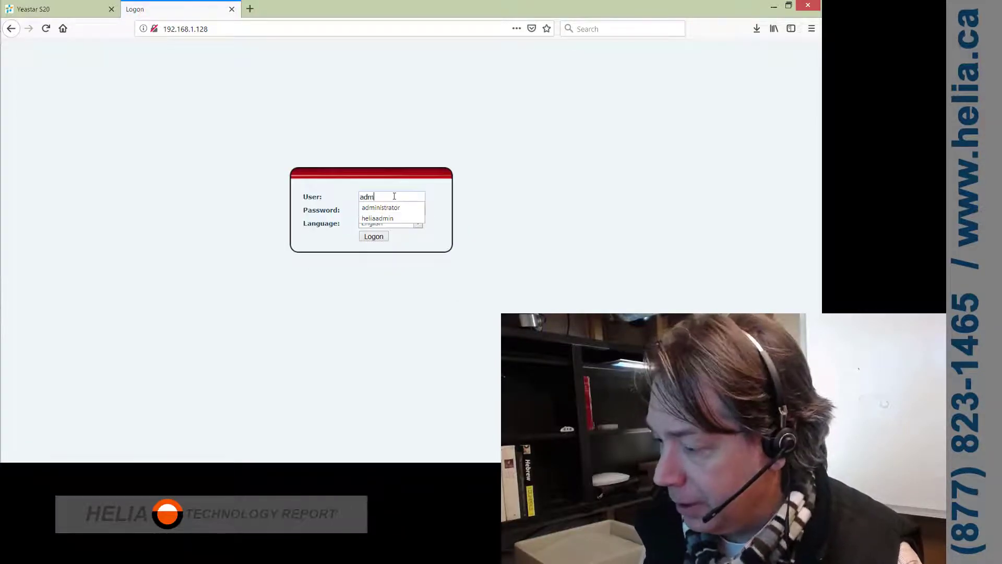
pyautogui.write('in')
pyautogui.press('Tab')
pyautogui.write('p')
pyautogui.press('Return')
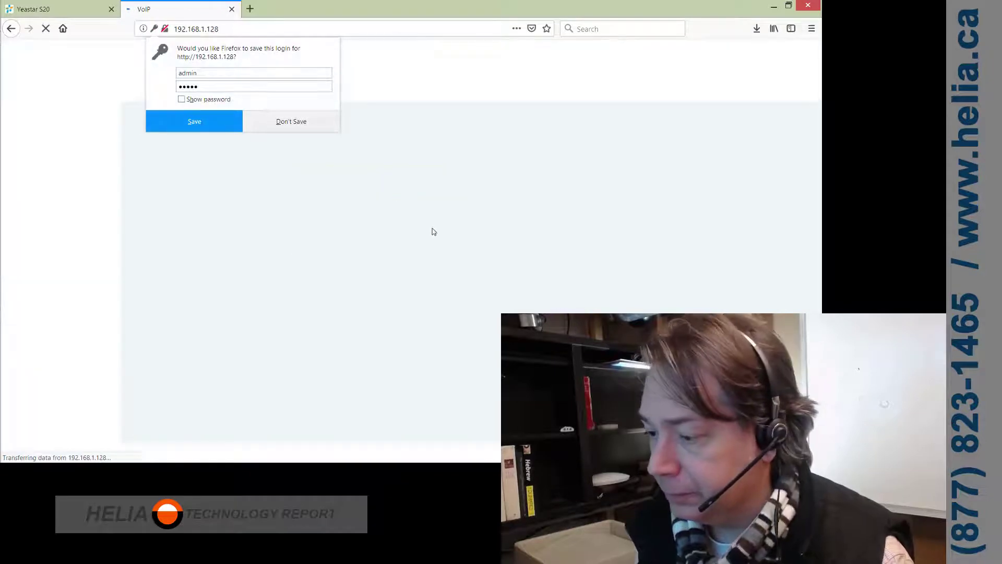
pyautogui.click(188, 121)
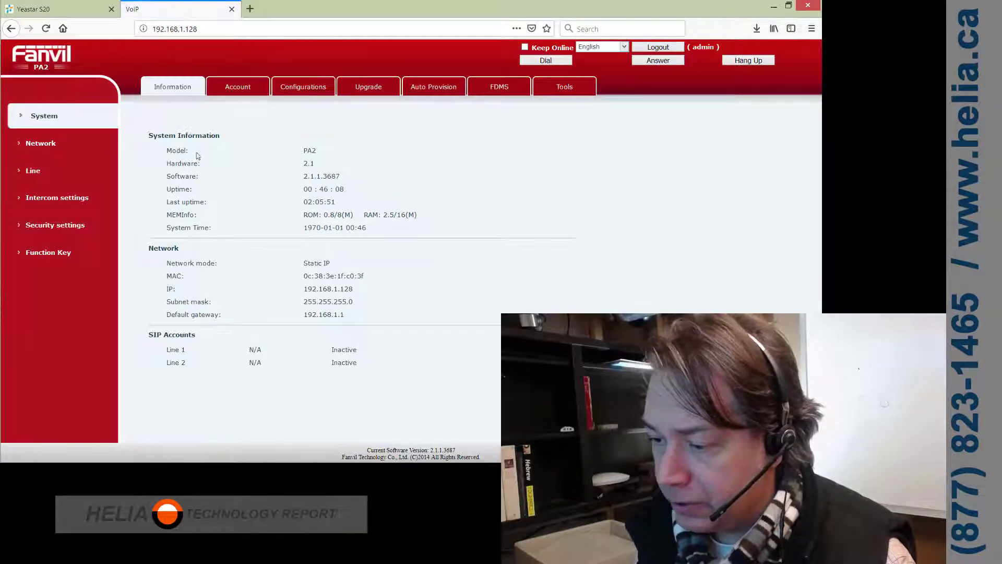
# - Apply static IP 192.168.5.128, gateway 192.168.5.1 and DNS 8.8.8.8/8.8.4.4 under Network > Basic
pyautogui.click(64, 153)
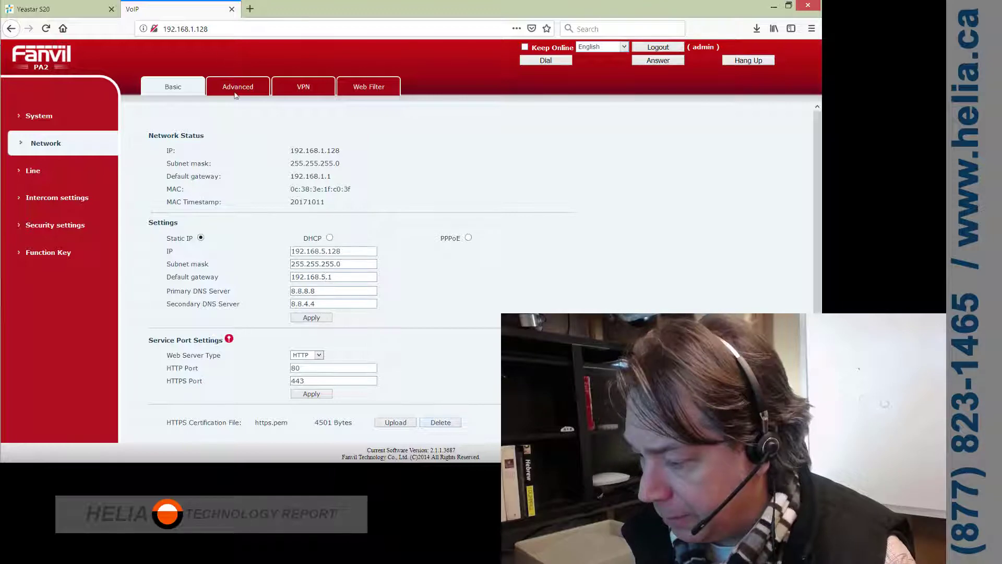
pyautogui.scroll(-3, 402, 310)
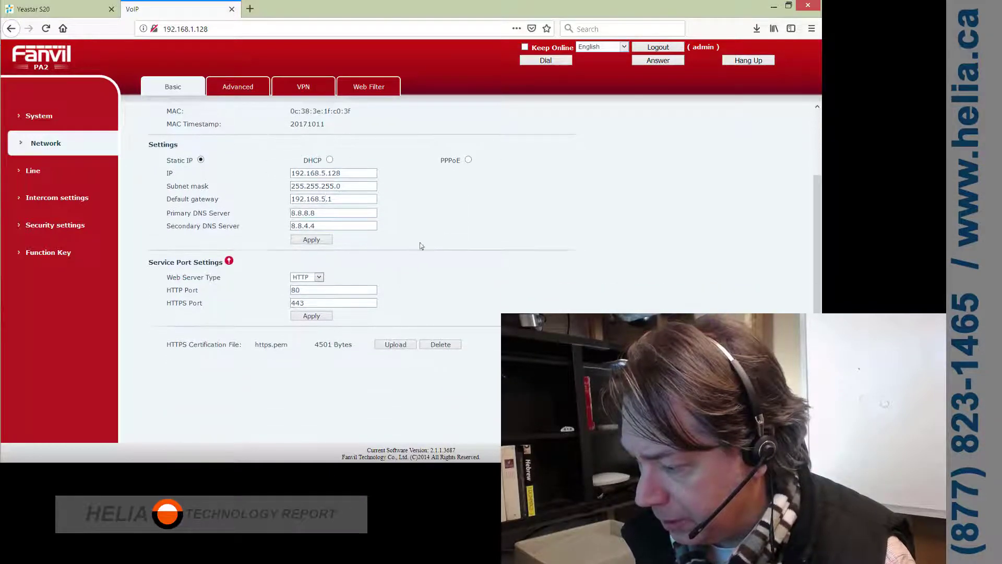
pyautogui.scroll(3, 332, 254)
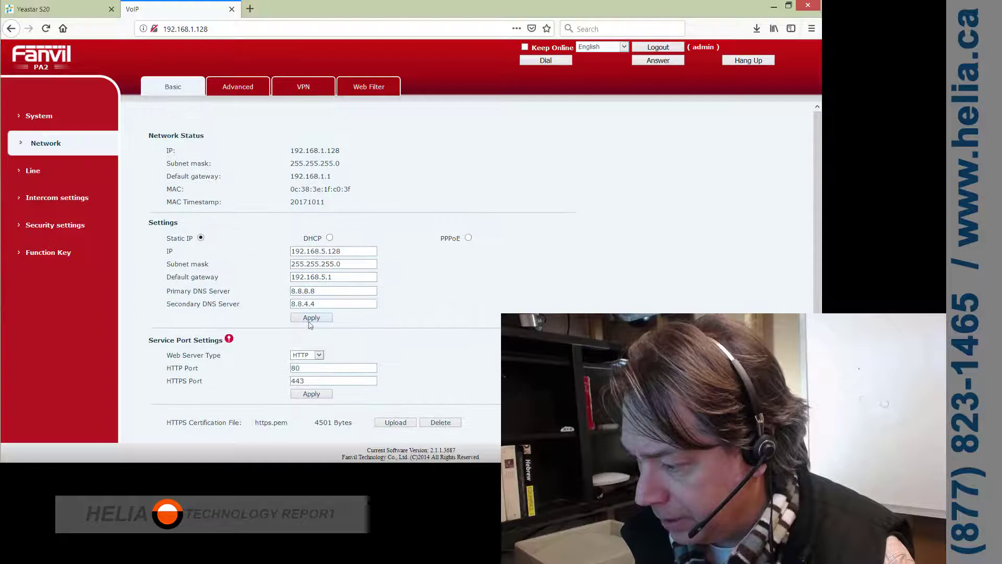
pyautogui.click(310, 319)
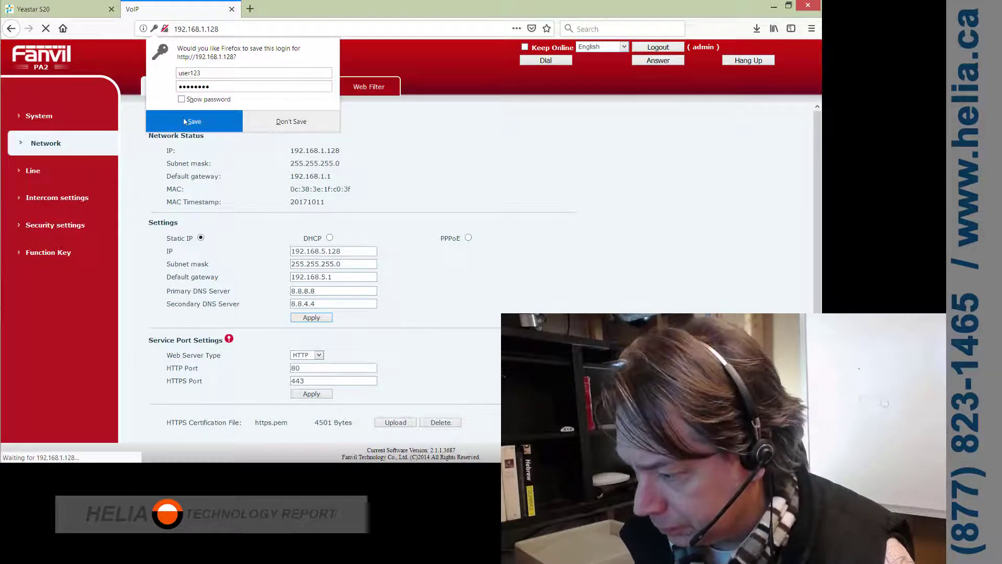
pyautogui.click(277, 124)
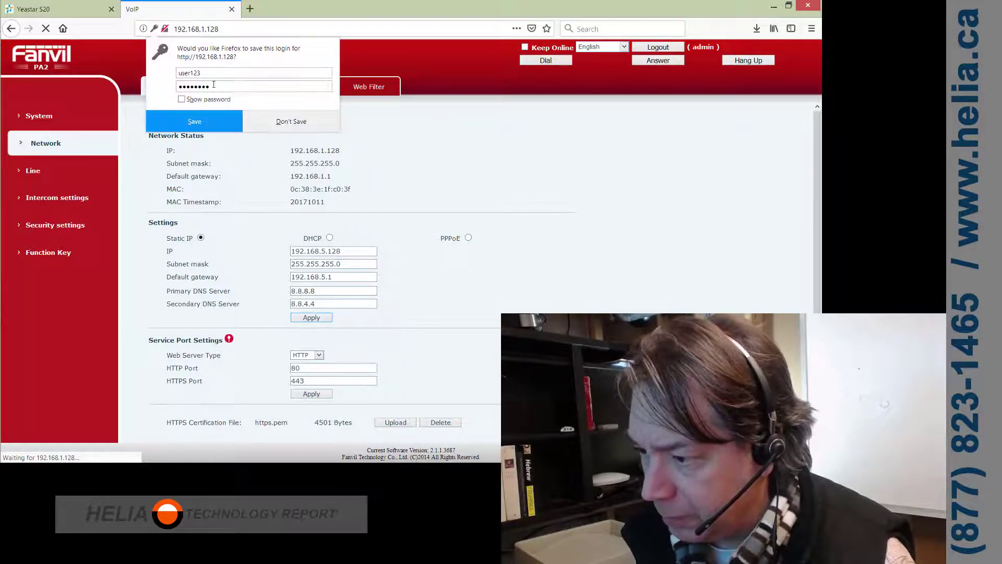
pyautogui.click(214, 123)
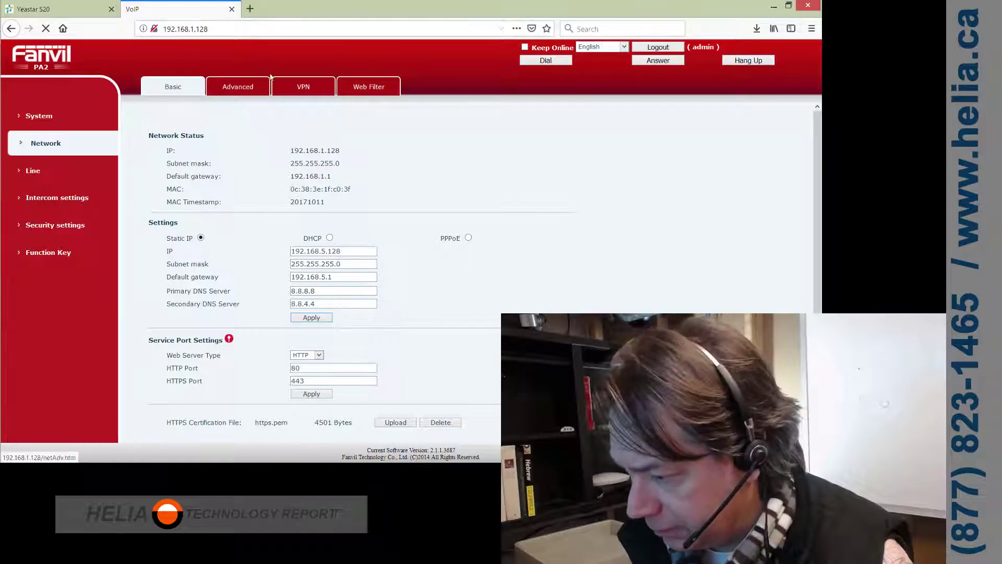
# - Load the PA2 at its new address 192.168.5.128 in a new browser tab
pyautogui.click(237, 24)
pyautogui.click(243, 30)
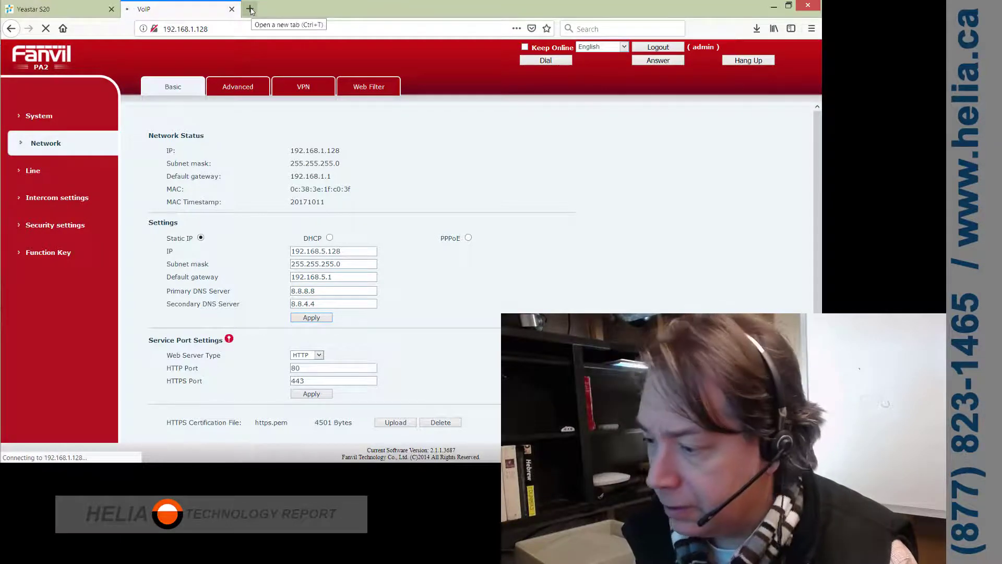
pyautogui.click(250, 10)
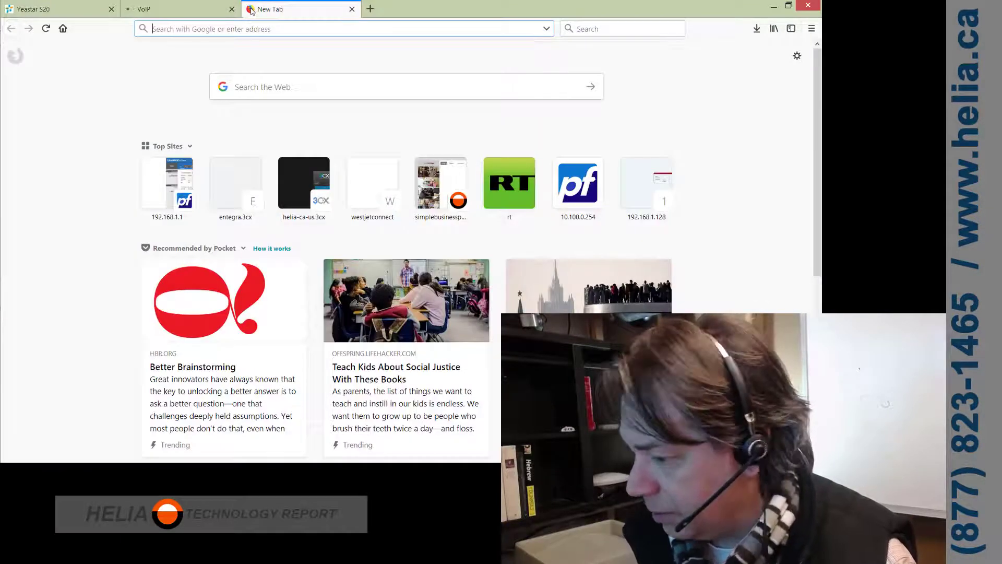
pyautogui.write('10.')
pyautogui.press('BackSpace')
pyautogui.press('BackSpace')
pyautogui.press('BackSpace')
pyautogui.press('BackSpace')
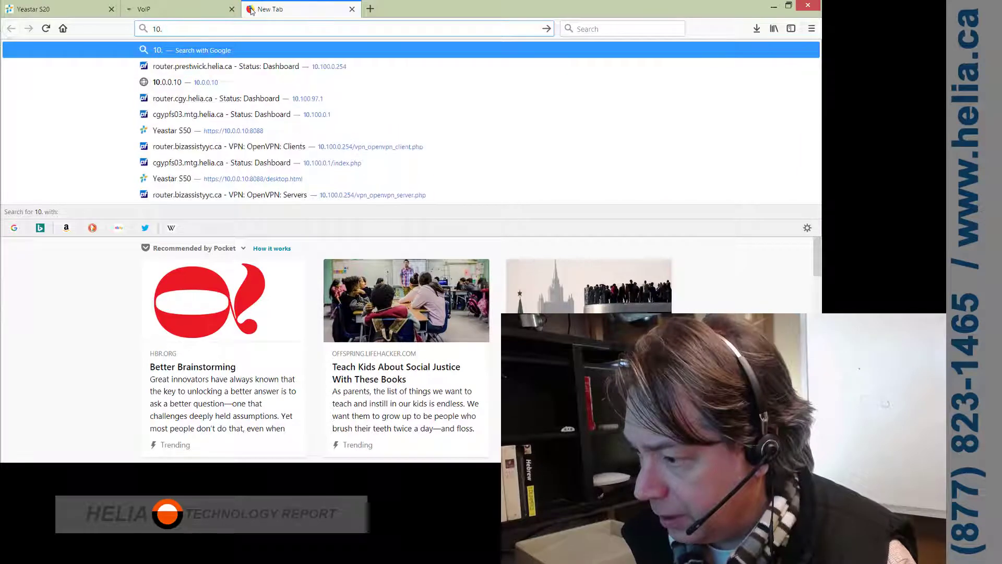
pyautogui.write('192.1')
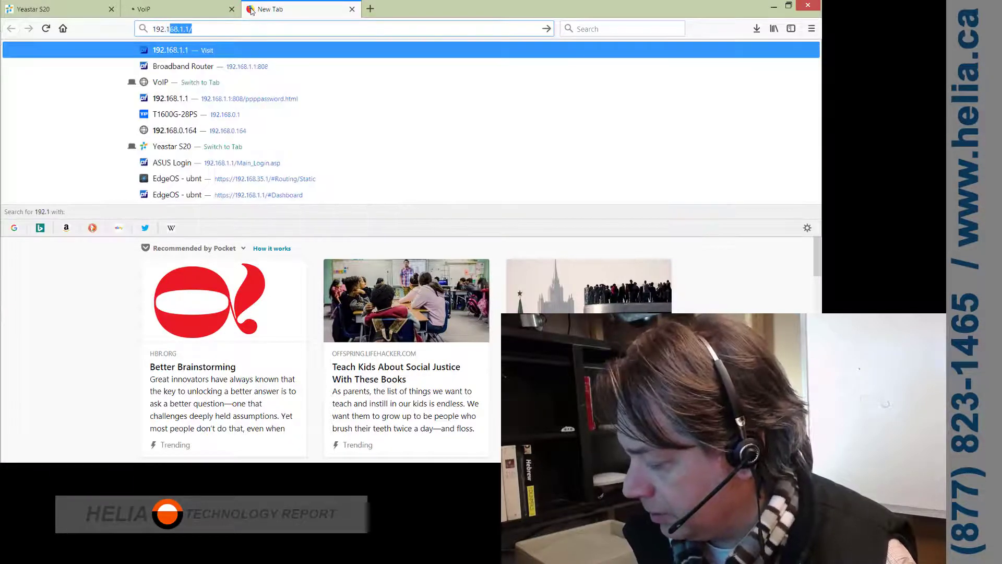
pyautogui.write('68.5.128')
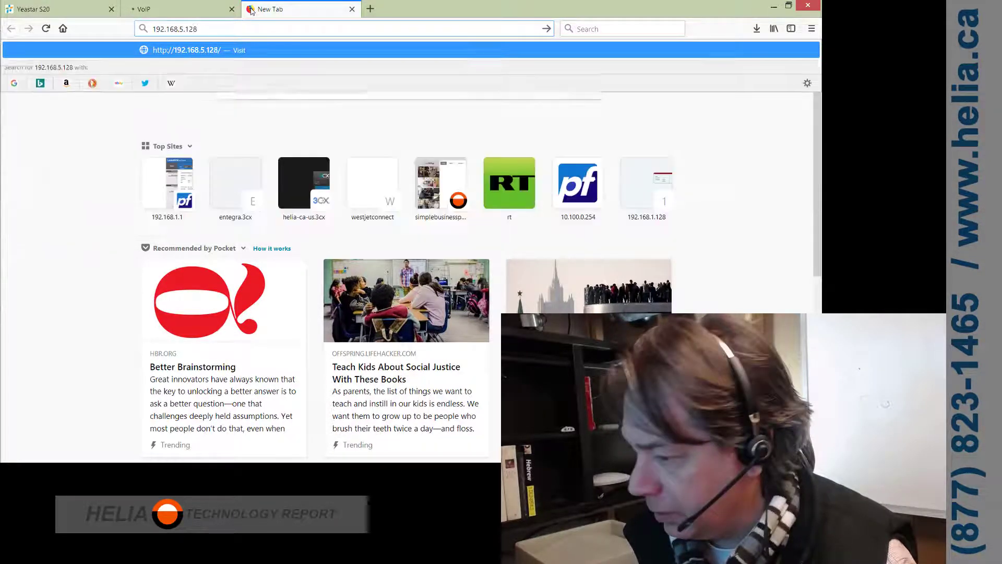
pyautogui.press('Return')
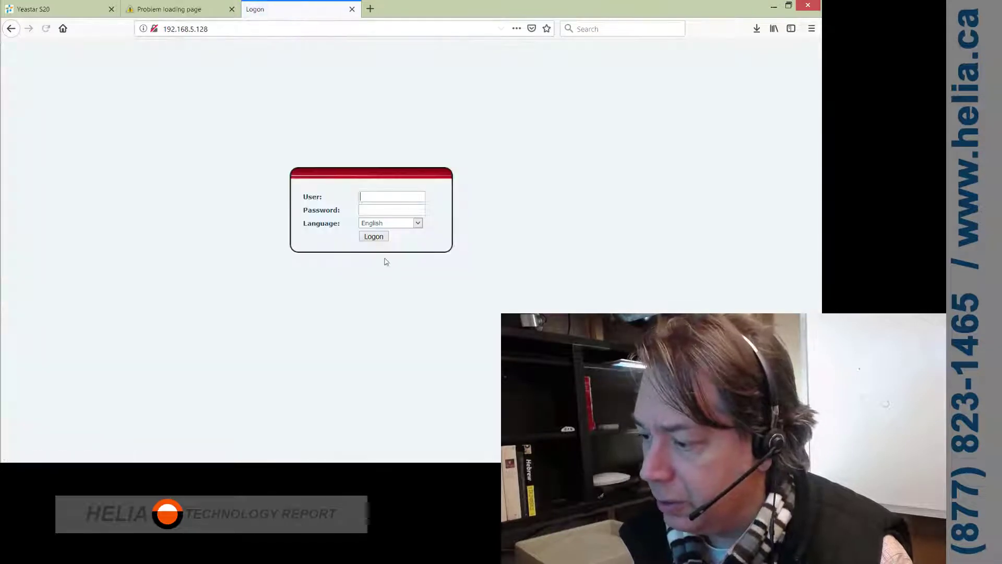
# - Close the failed old tab and log in to the PA2 as admin
pyautogui.click(231, 10)
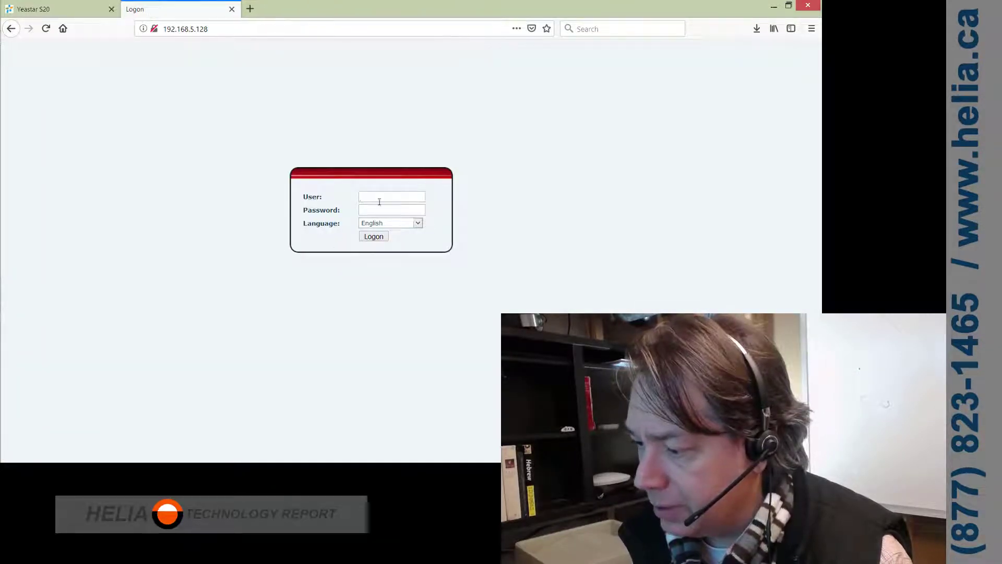
pyautogui.press('Tab')
pyautogui.write('pa')
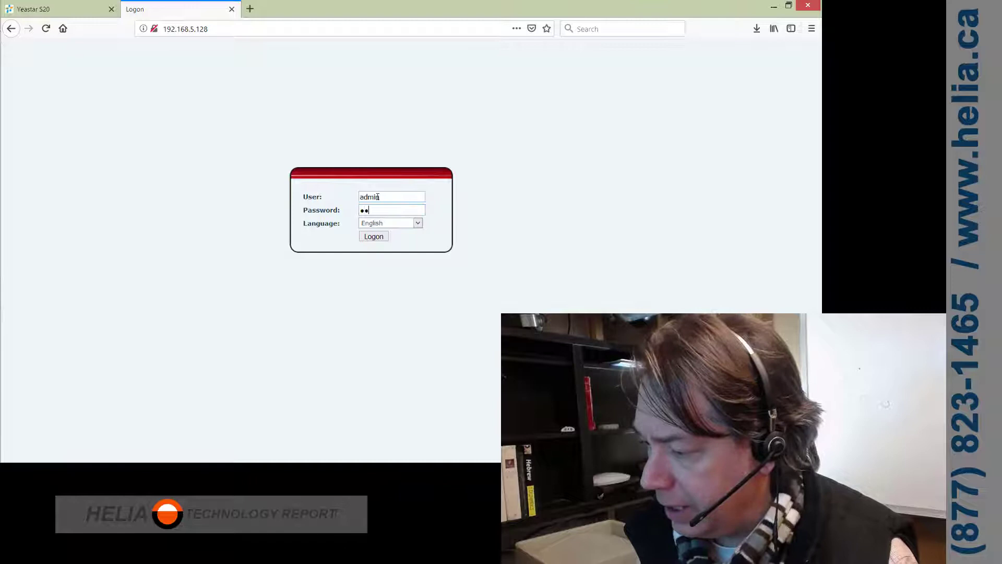
pyautogui.press('Return')
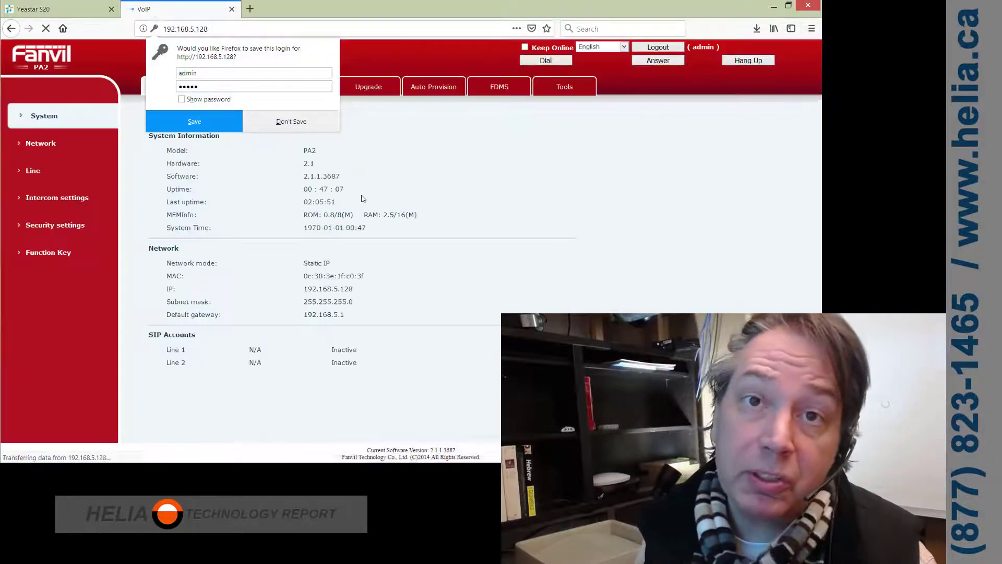
# - Bring up the PA2 SIP line settings, showing line 1 empty and inactive
pyautogui.click(219, 130)
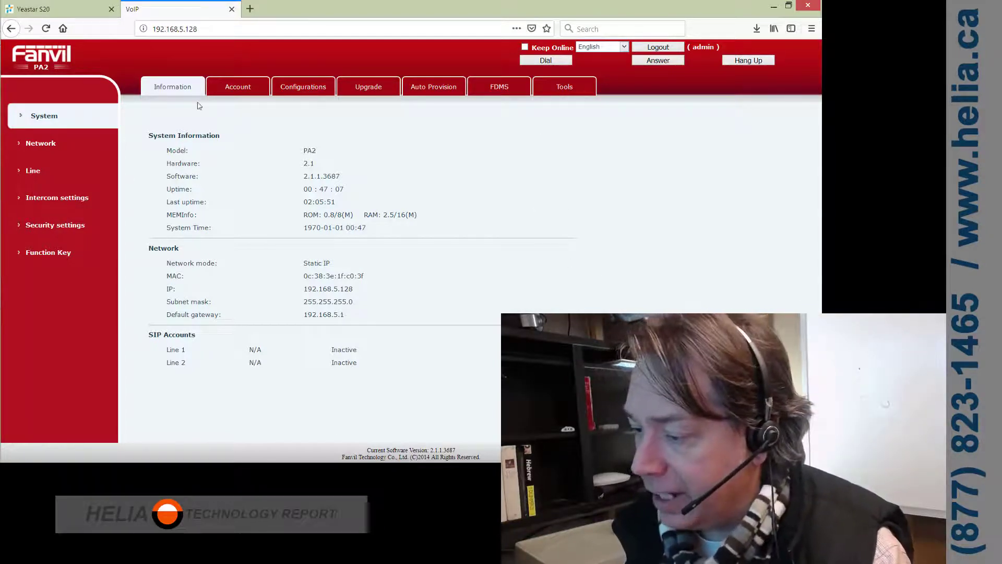
pyautogui.click(236, 86)
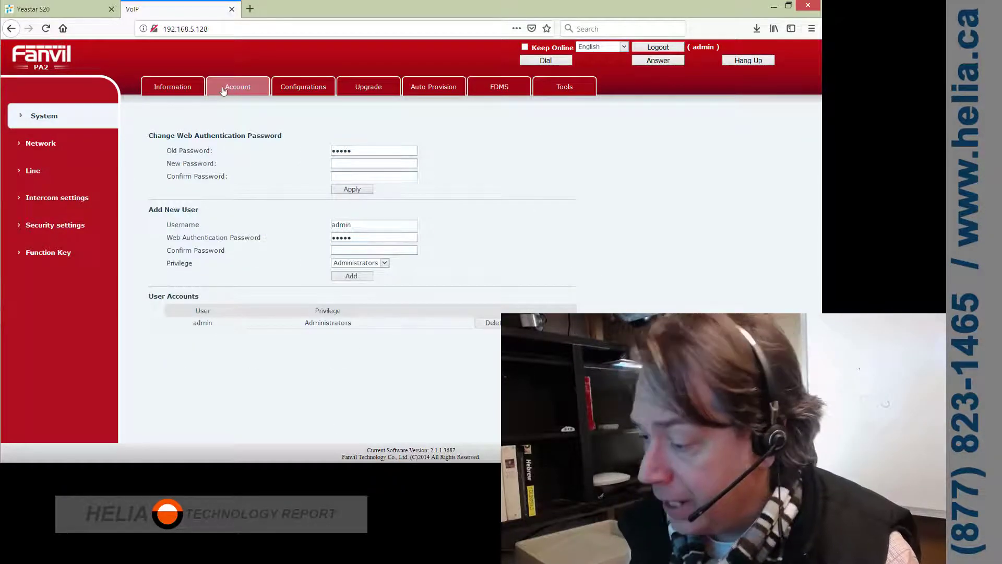
pyautogui.click(29, 171)
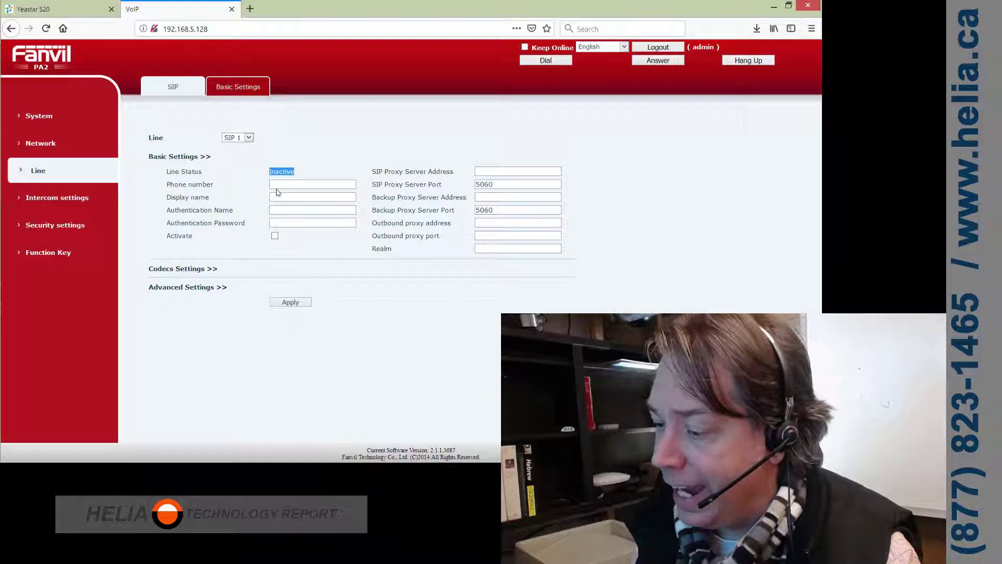
# - Check the blank Authentication Name and Password fields, then go to the Yeastar S20 tab
pyautogui.click(325, 212)
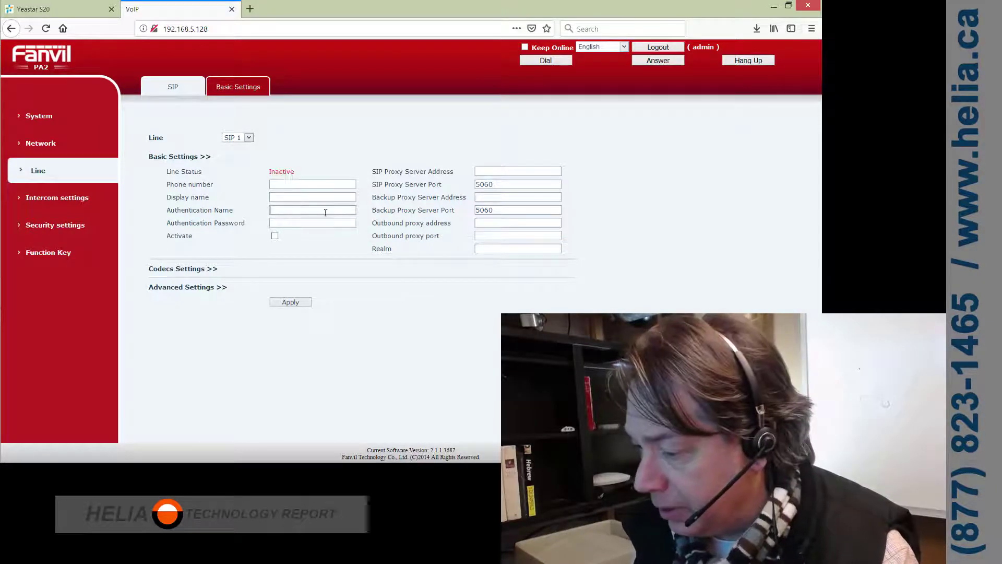
pyautogui.click(286, 223)
pyautogui.click(495, 174)
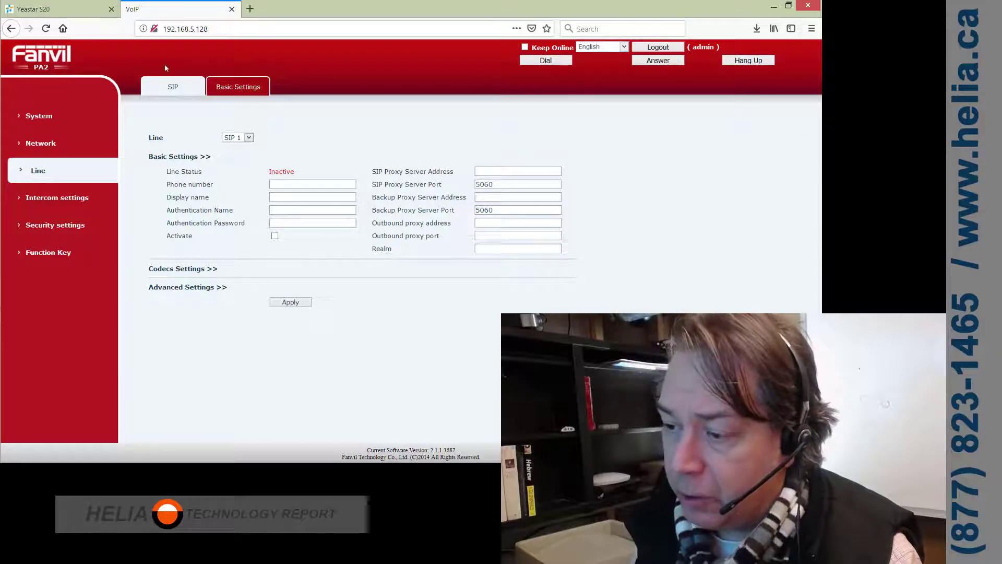
pyautogui.click(65, 11)
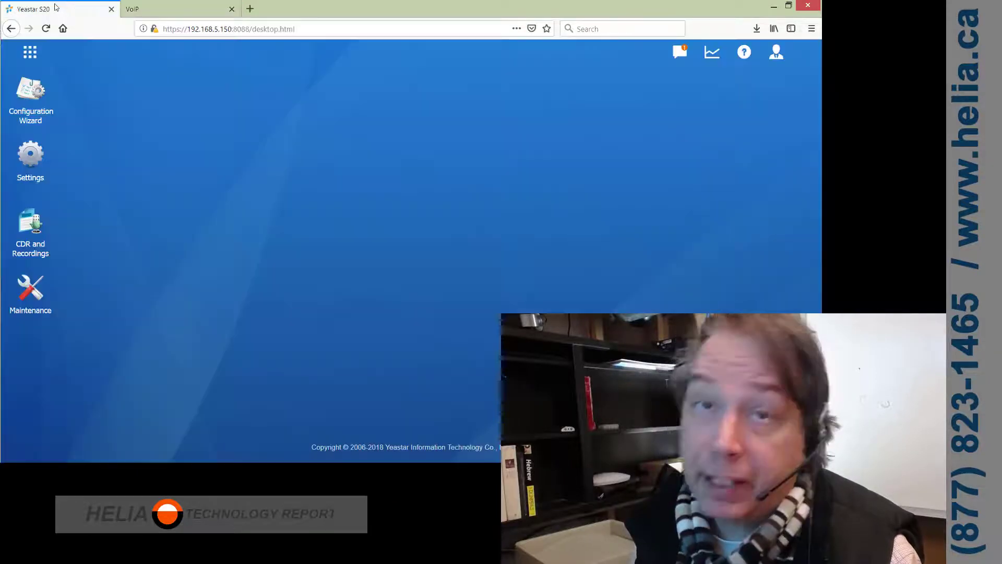
# - Edit extension 1004 under Settings > PBX > Extensions and select its unmasked registration password
pyautogui.click(26, 50)
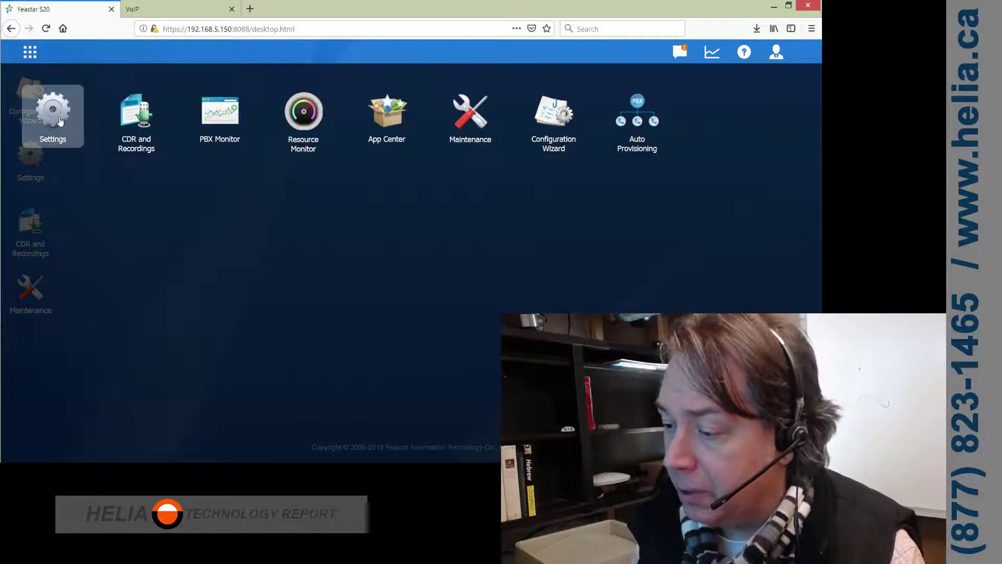
pyautogui.click(53, 117)
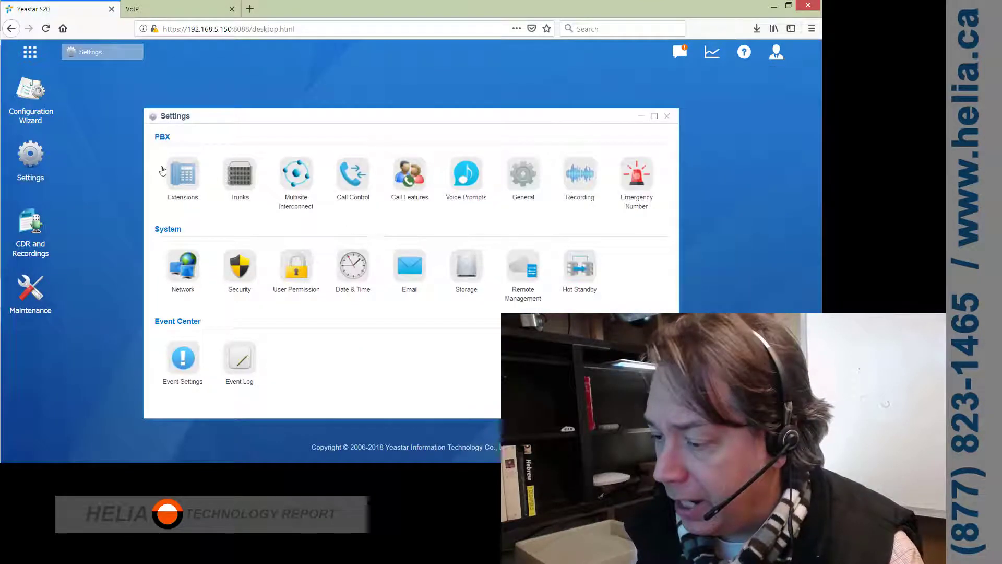
pyautogui.click(177, 175)
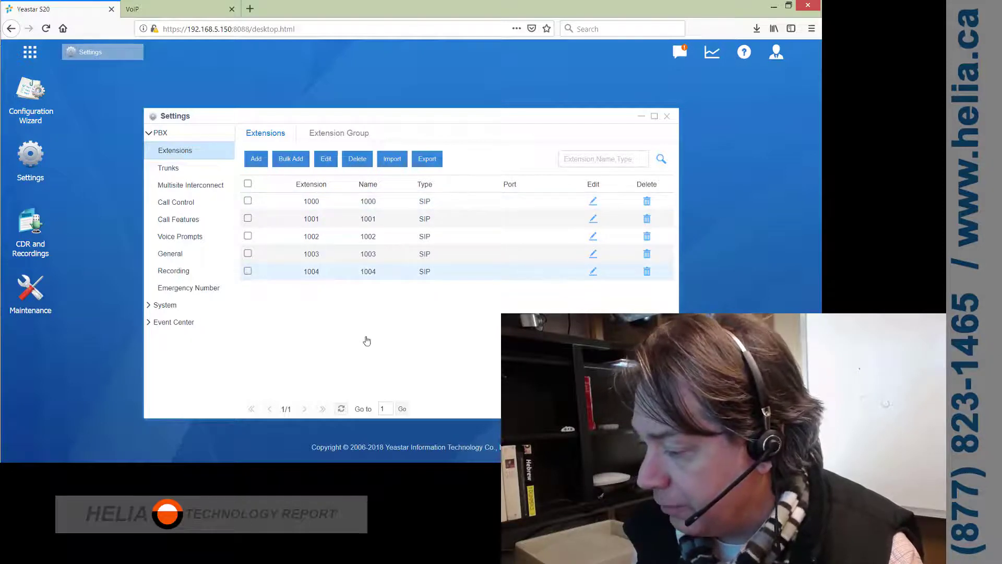
pyautogui.click(592, 271)
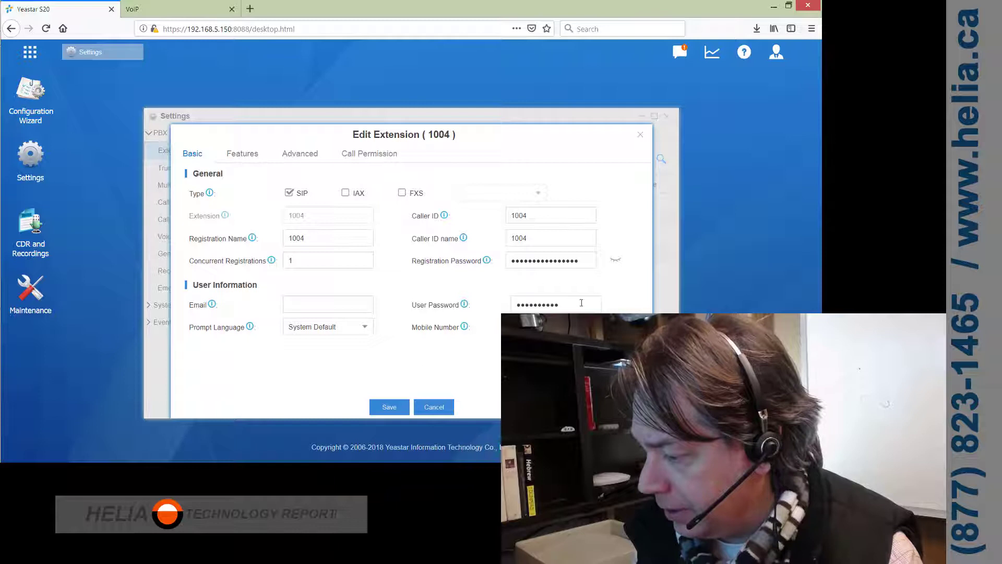
pyautogui.click(619, 263)
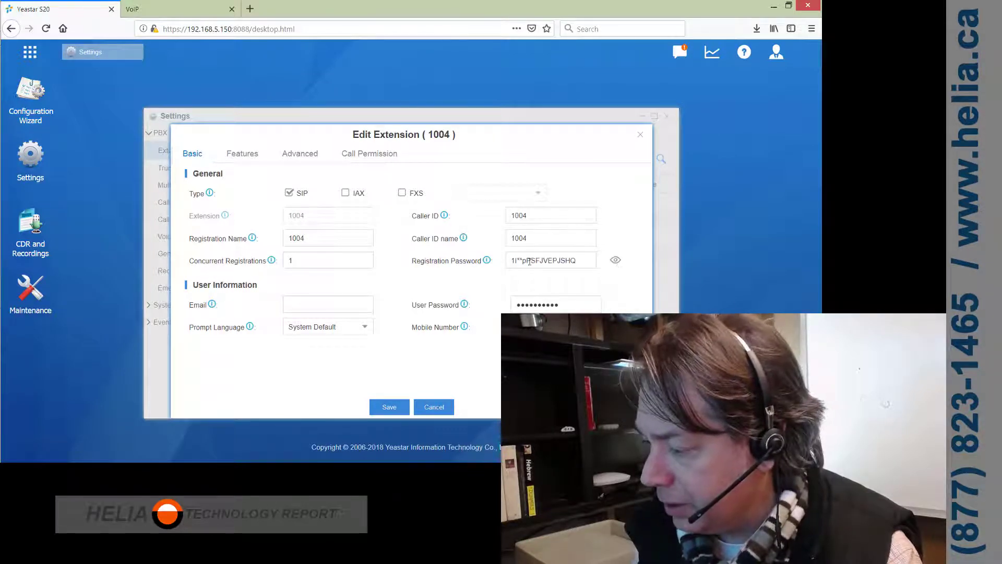
pyautogui.moveTo(577, 260); pyautogui.dragTo(511, 265)
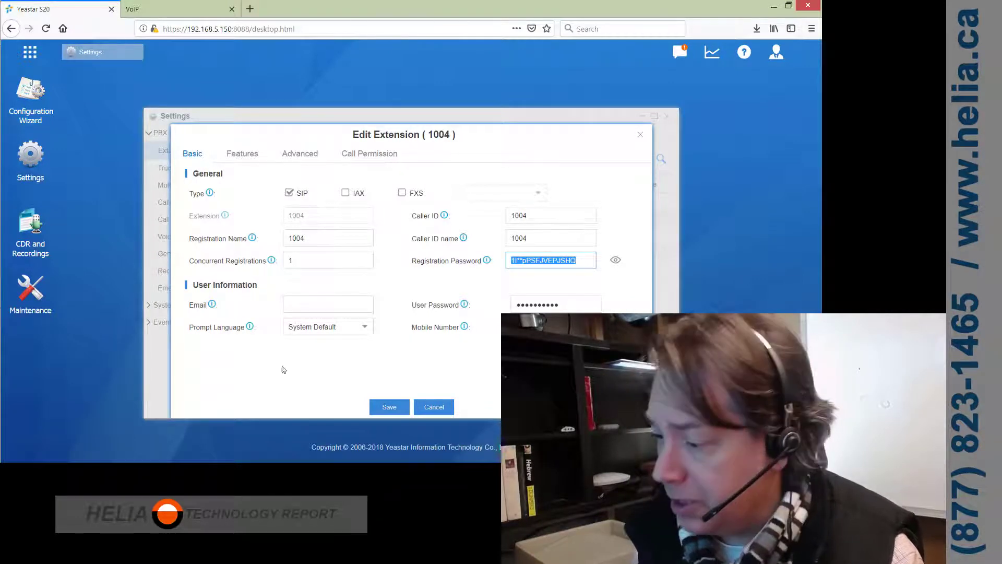
# - Fill SIP line 1 with phone number and authentication name 1004 plus 1004's registration password
pyautogui.click(151, 15)
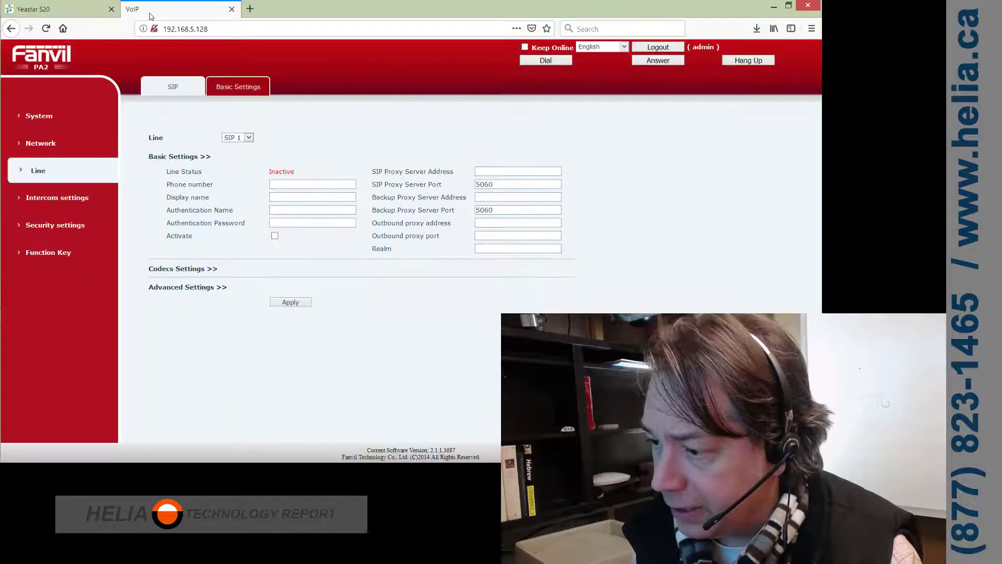
pyautogui.click(276, 185)
pyautogui.write('1')
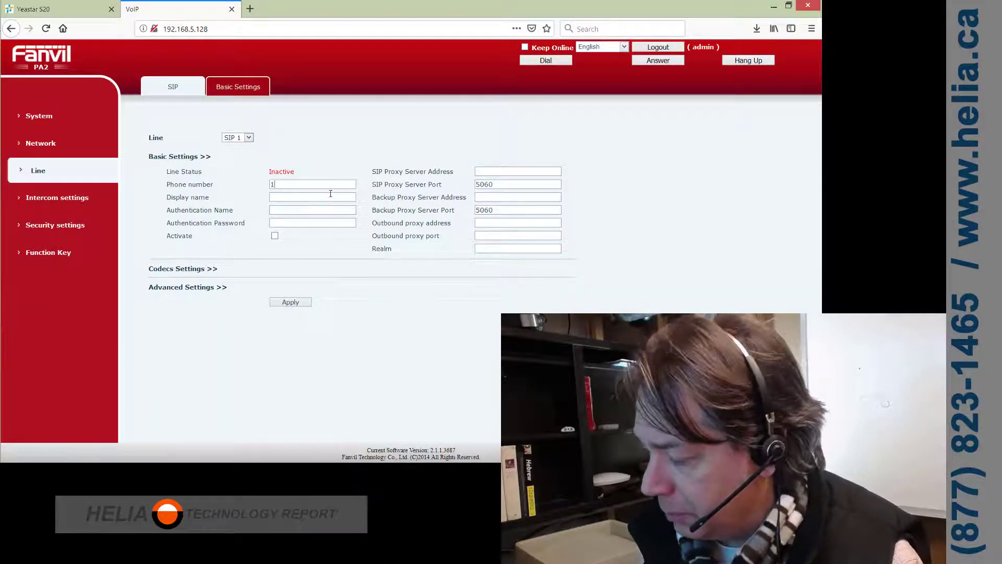
pyautogui.write('004')
pyautogui.press('Tab')
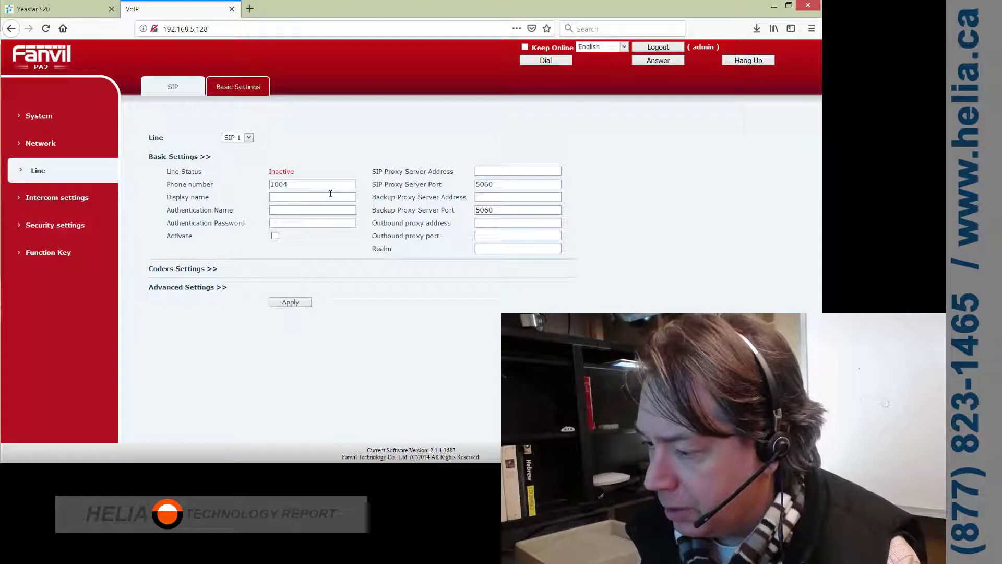
pyautogui.write('1004')
pyautogui.press('Tab')
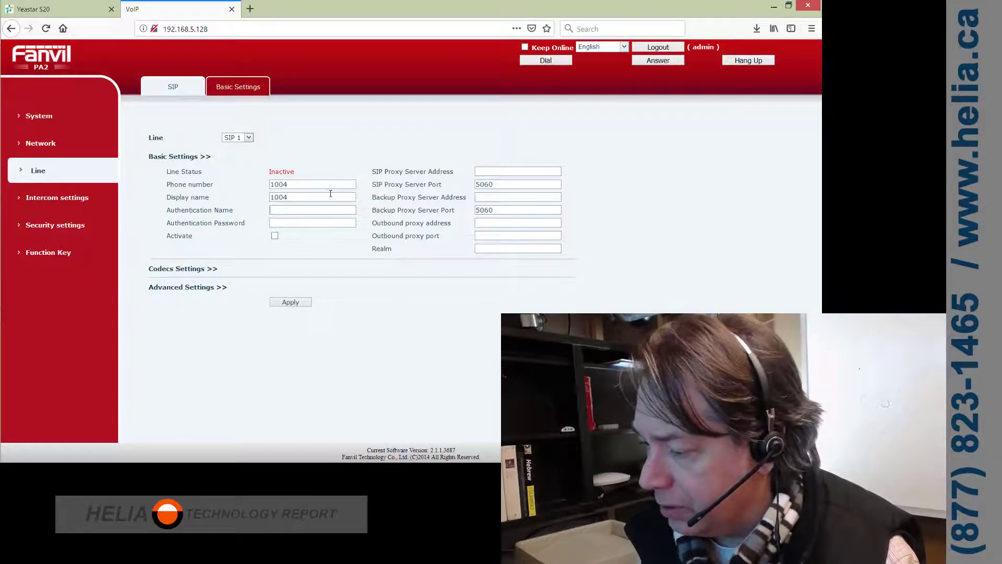
pyautogui.write('1004')
pyautogui.press('Tab')
pyautogui.write('****************')
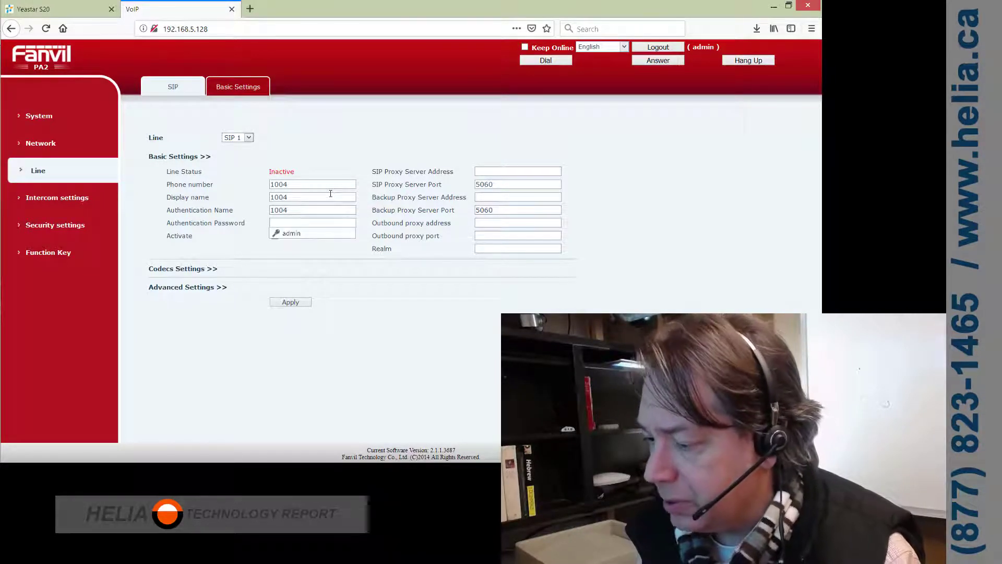
pyautogui.press('Escape')
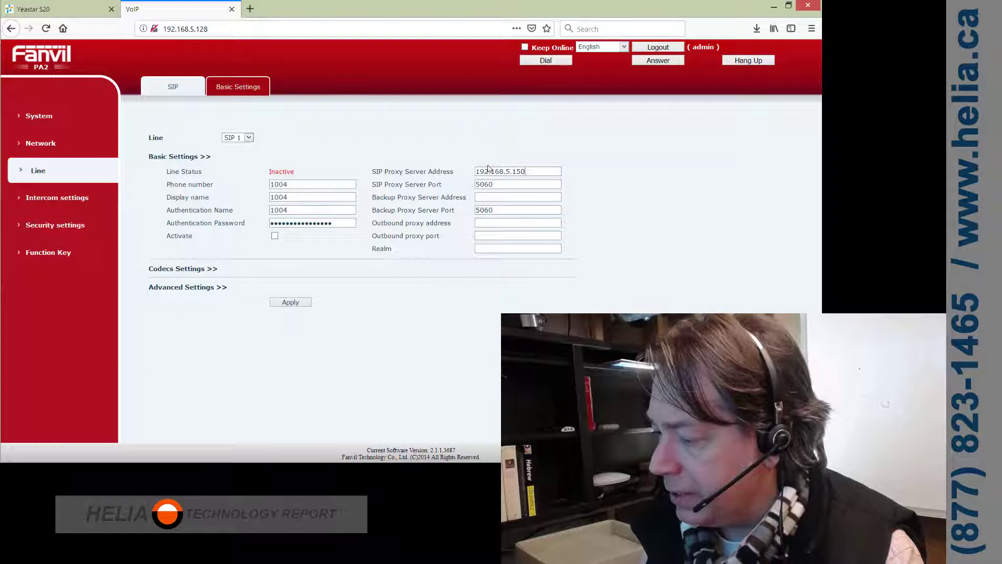
# - Apply the line with proxy 192.168.5.150, then activate SIP line 1 and apply again
pyautogui.click(290, 303)
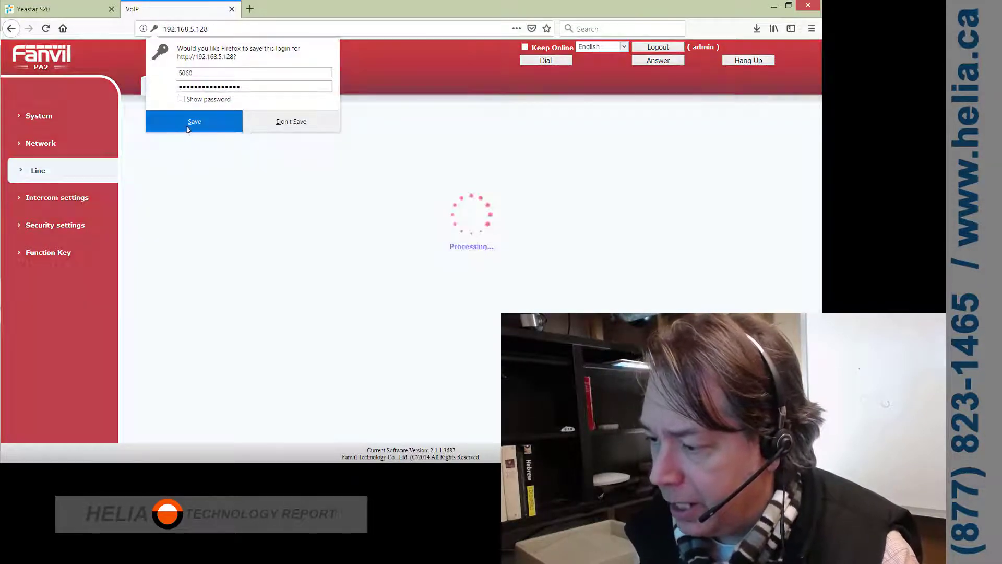
pyautogui.click(313, 125)
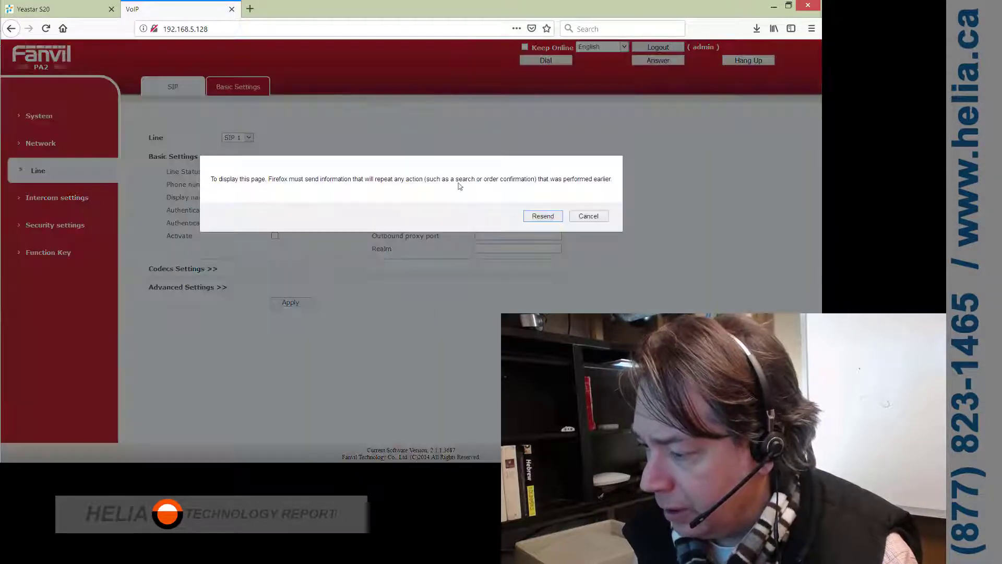
pyautogui.press('Return')
pyautogui.click(57, 154)
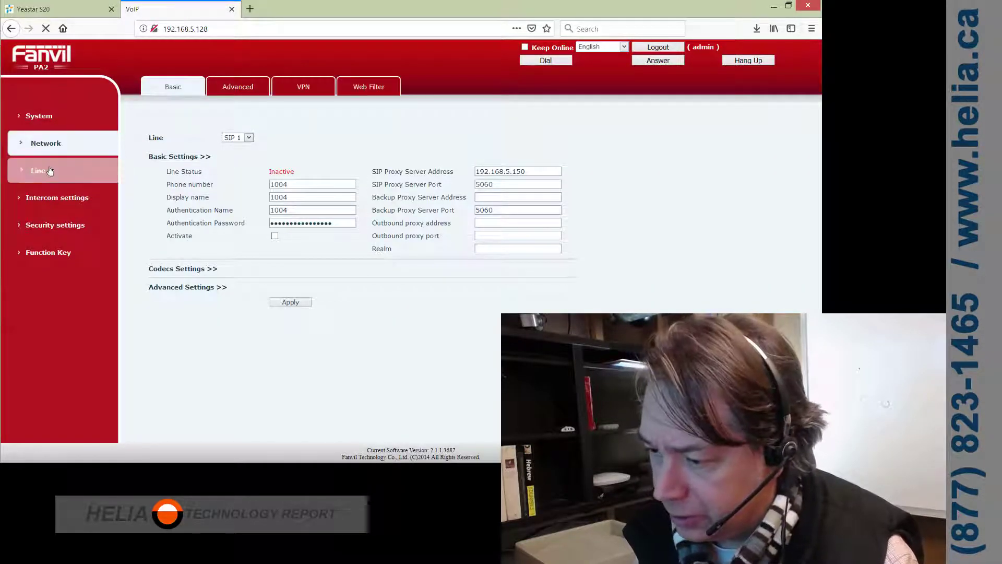
pyautogui.click(43, 176)
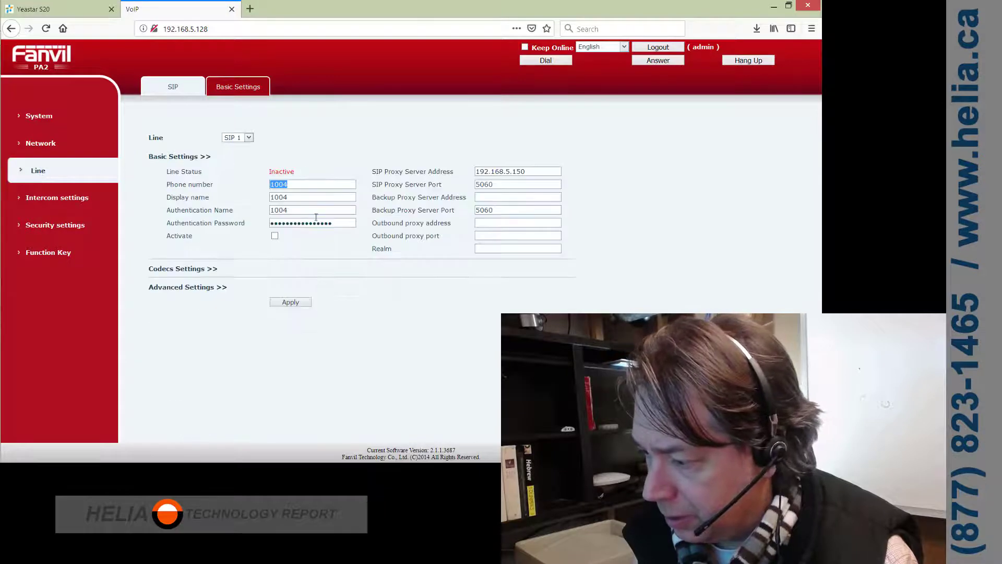
pyautogui.click(275, 236)
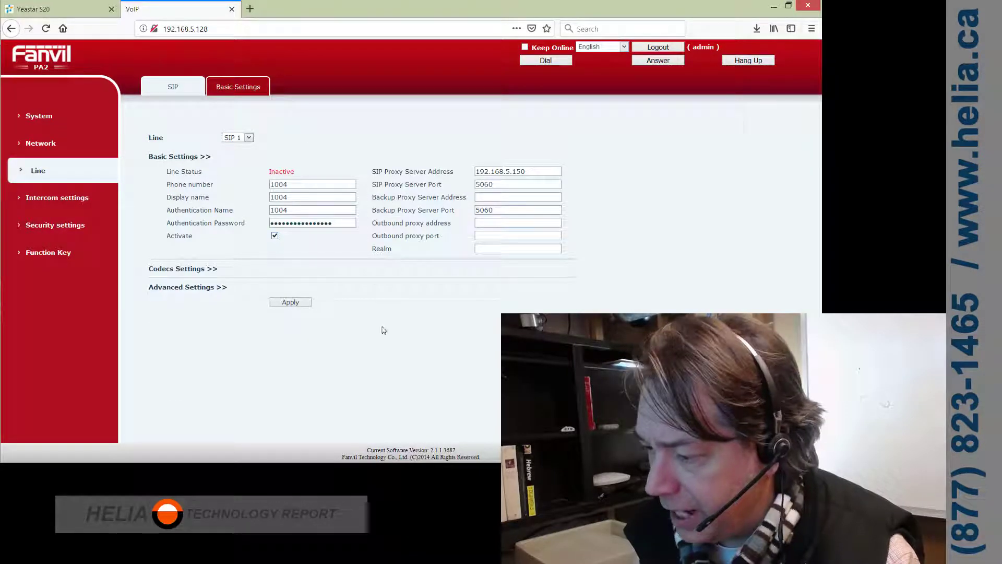
pyautogui.click(290, 302)
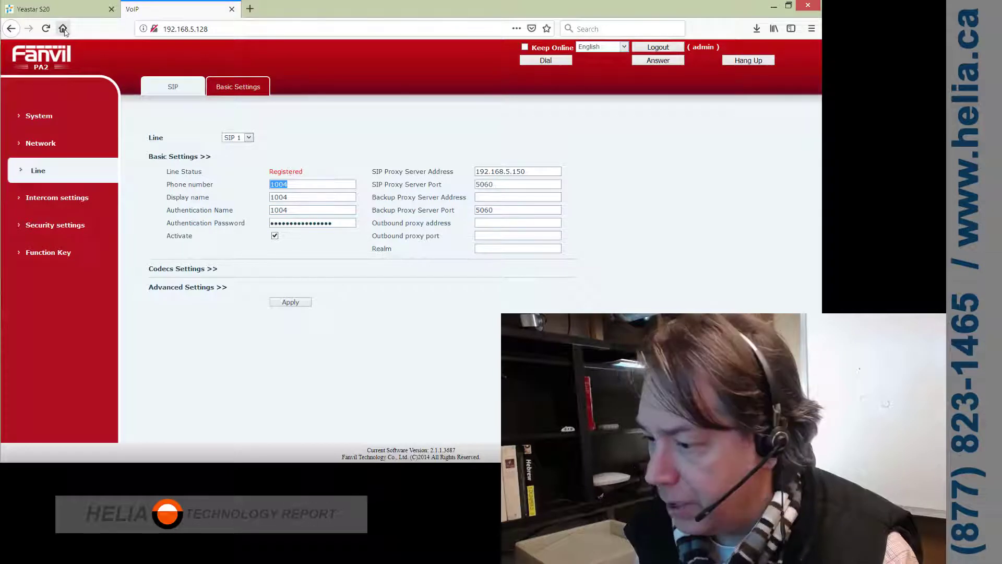
# - Dial a test call to extension 1000 on line L1
pyautogui.click(567, 62)
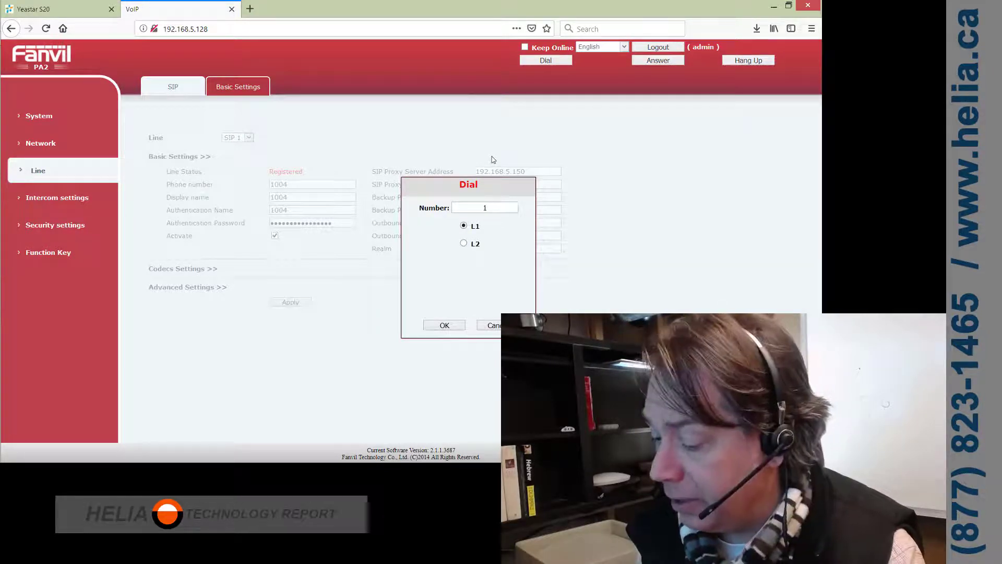
pyautogui.write('1000')
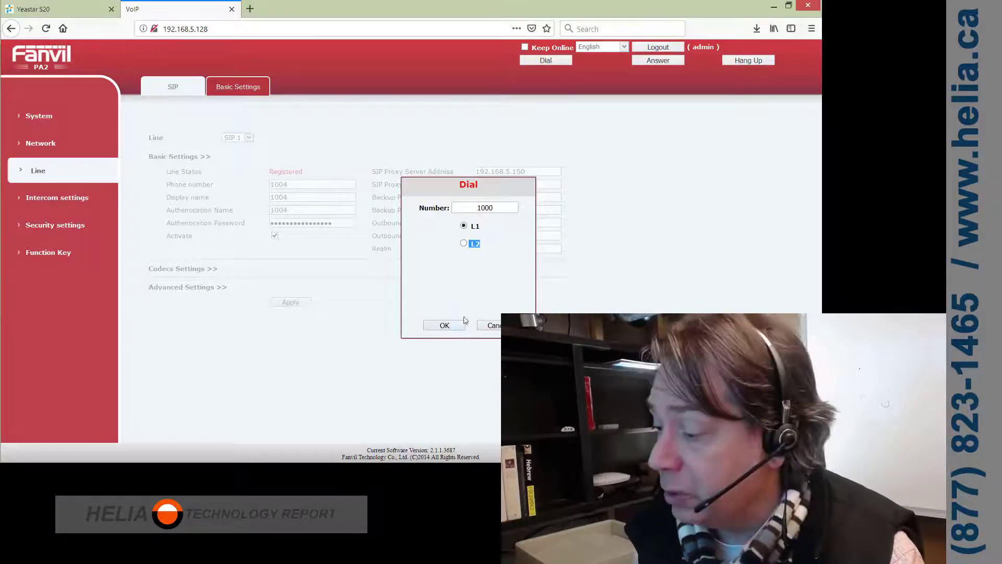
pyautogui.click(445, 326)
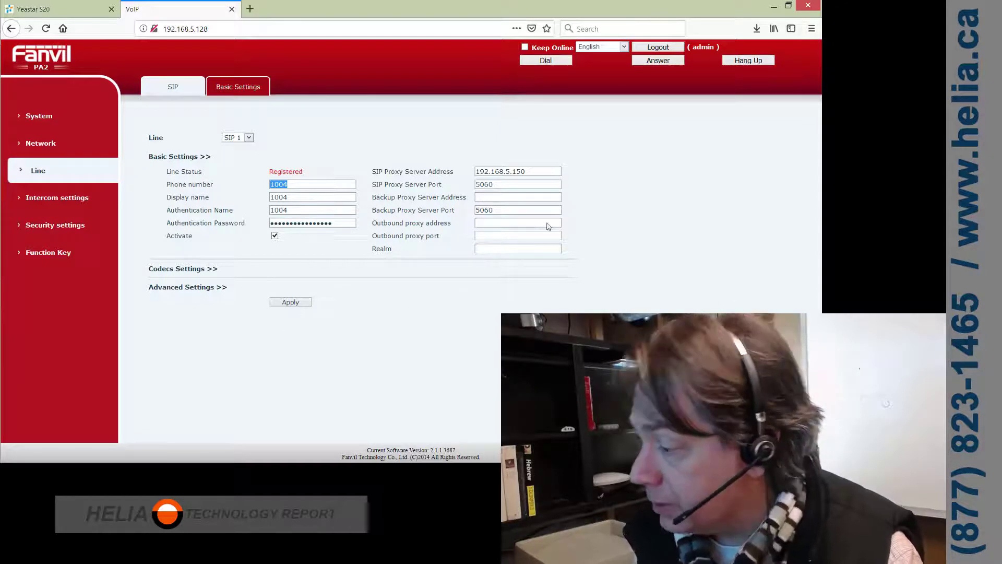
# - Hang up the test call to extension 1000
pyautogui.click(751, 61)
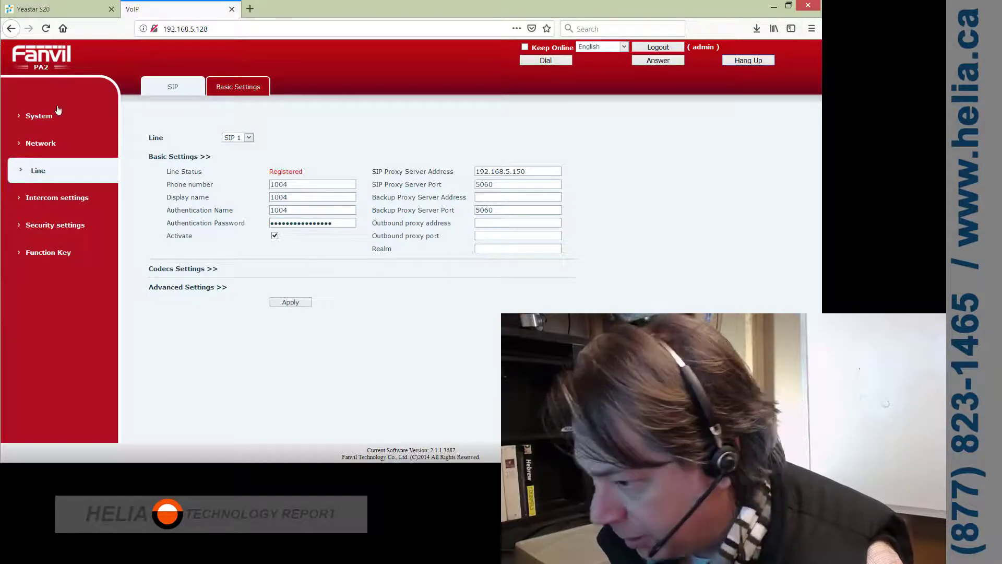
# - Set DSS Key 1 to a Hot Key speed dial on SIP1, apply it, and return to Yeastar
pyautogui.click(72, 263)
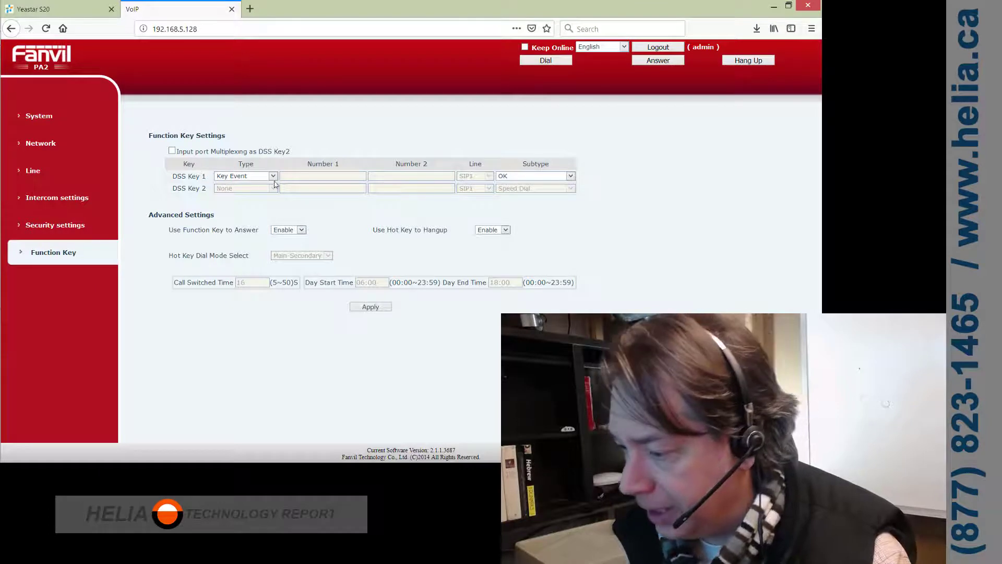
pyautogui.click(273, 176)
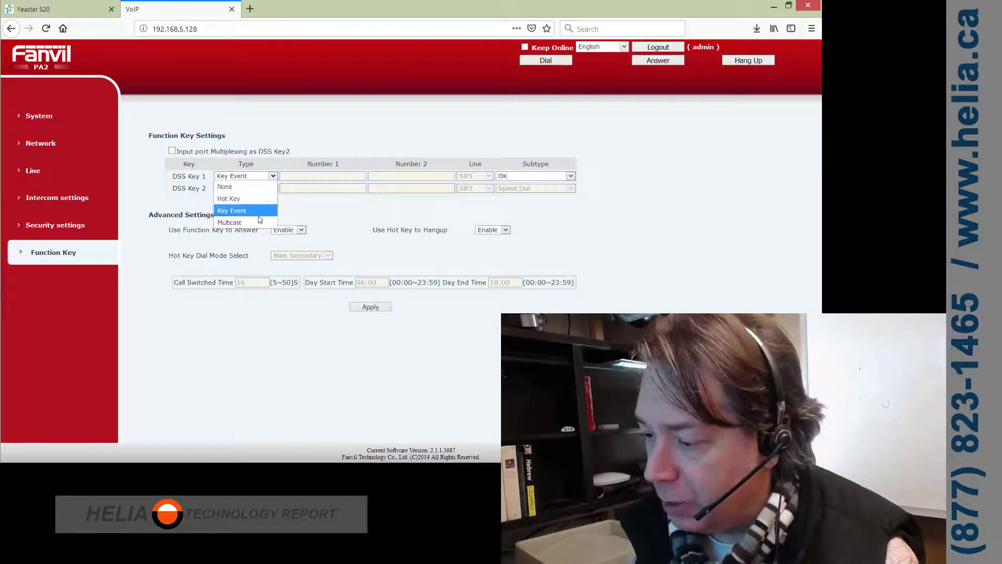
pyautogui.click(249, 211)
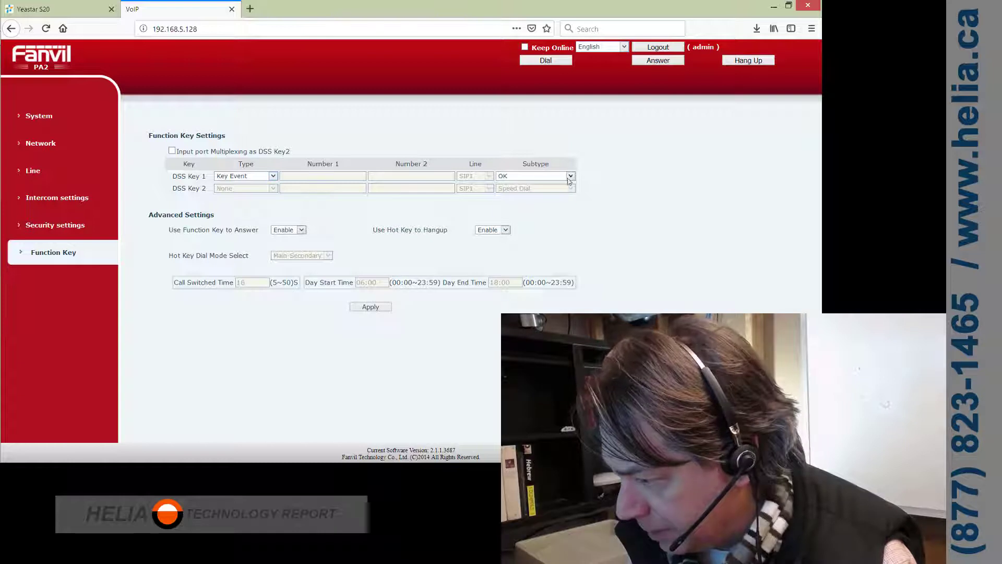
pyautogui.click(570, 178)
pyautogui.click(570, 179)
pyautogui.click(273, 177)
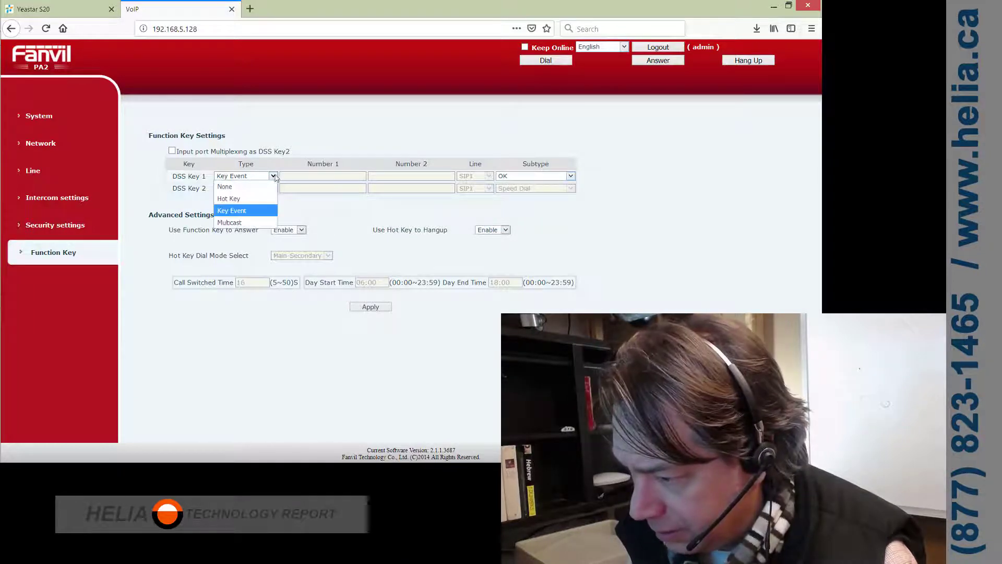
pyautogui.click(250, 201)
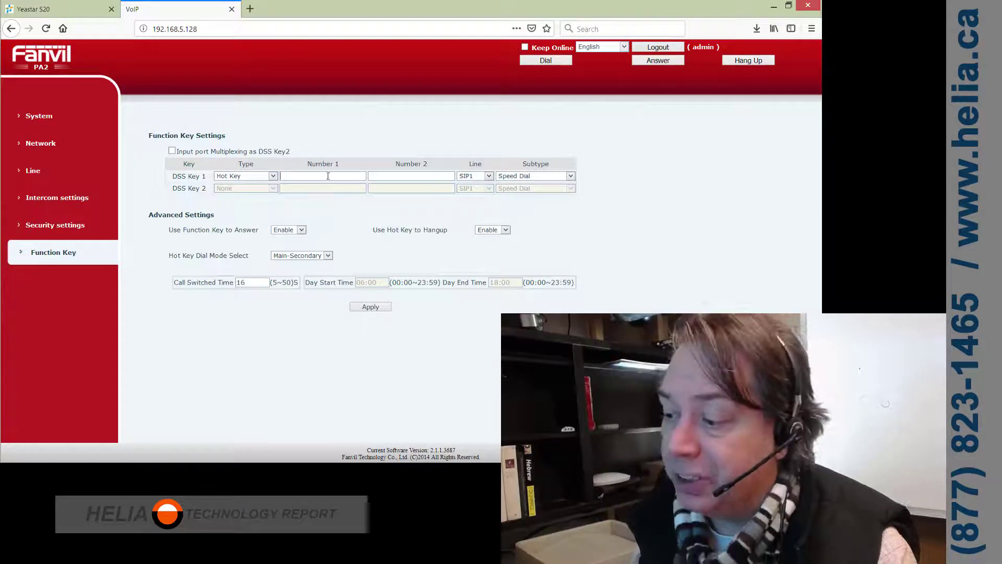
pyautogui.click(322, 175)
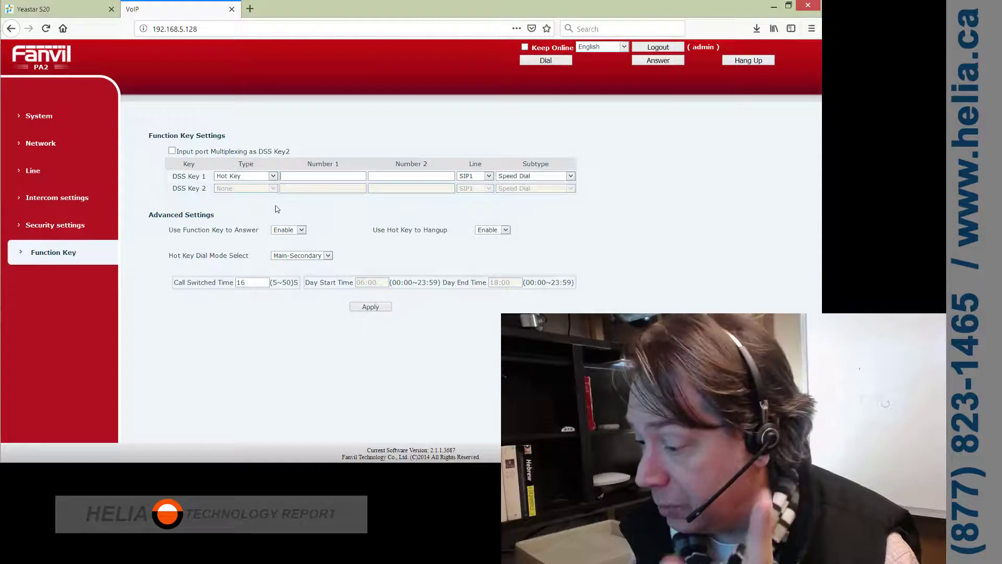
pyautogui.click(386, 308)
pyautogui.click(441, 217)
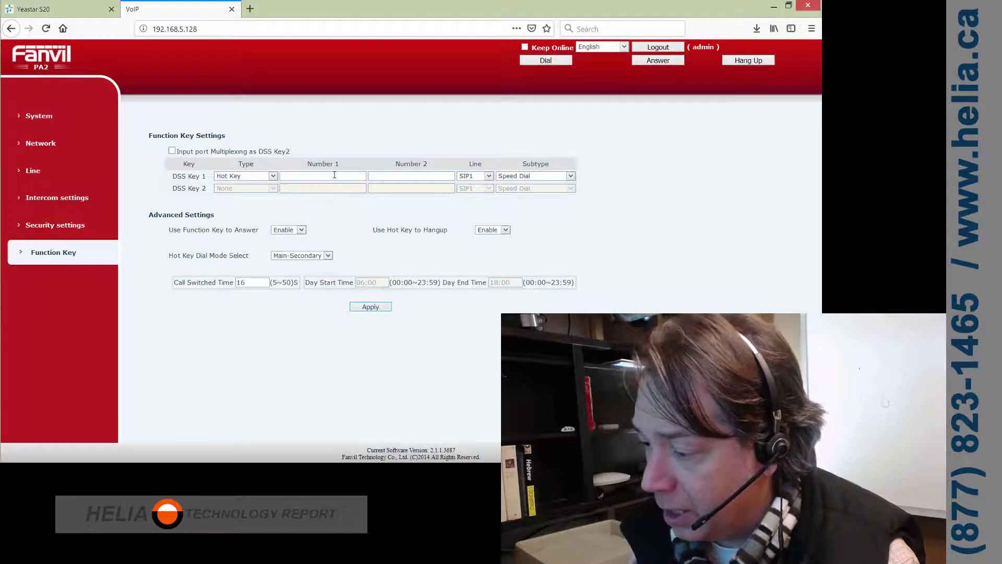
pyautogui.click(16, 11)
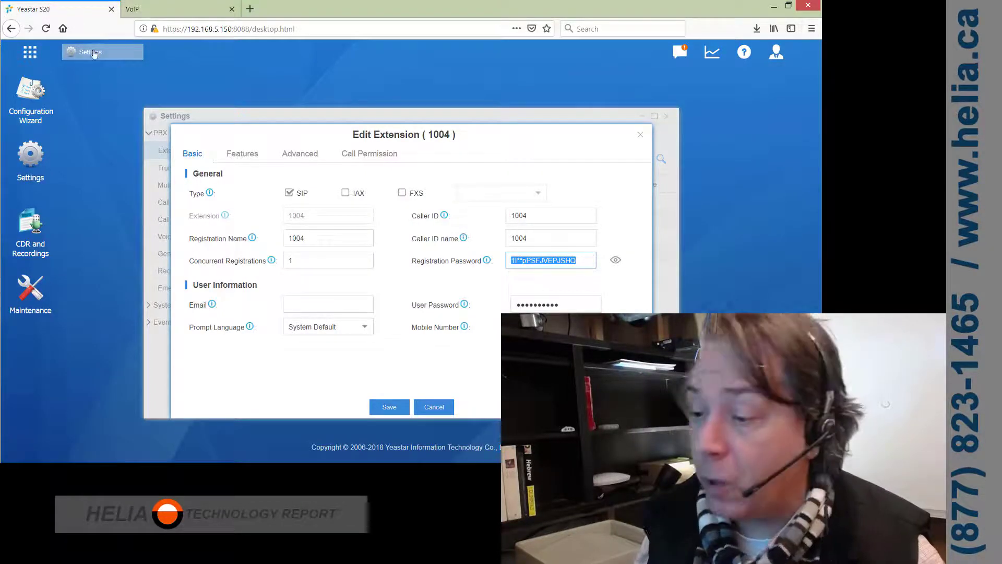
# - Save extension 1004, then open PBX Call Features and the conference list containing 6400
pyautogui.click(385, 406)
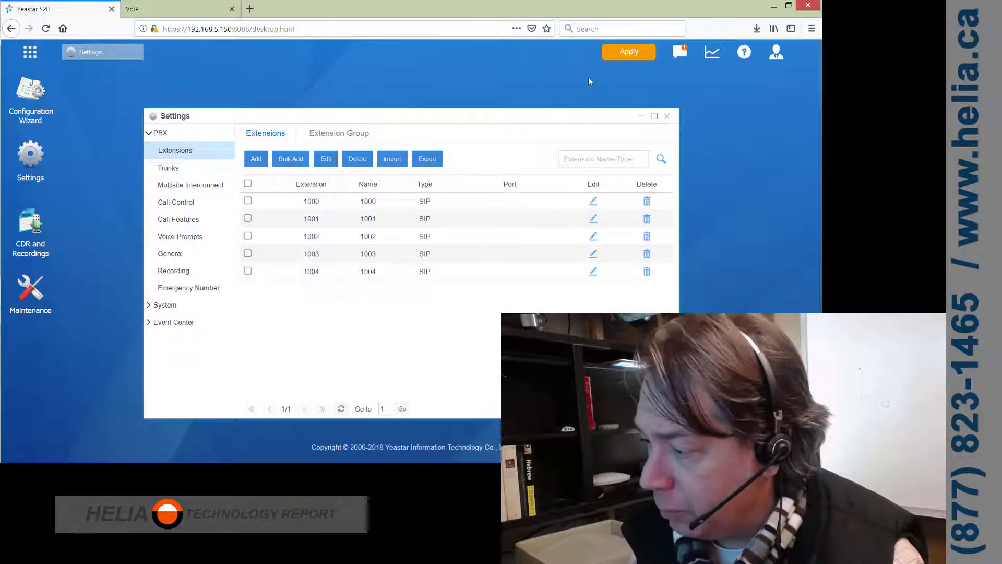
pyautogui.click(186, 223)
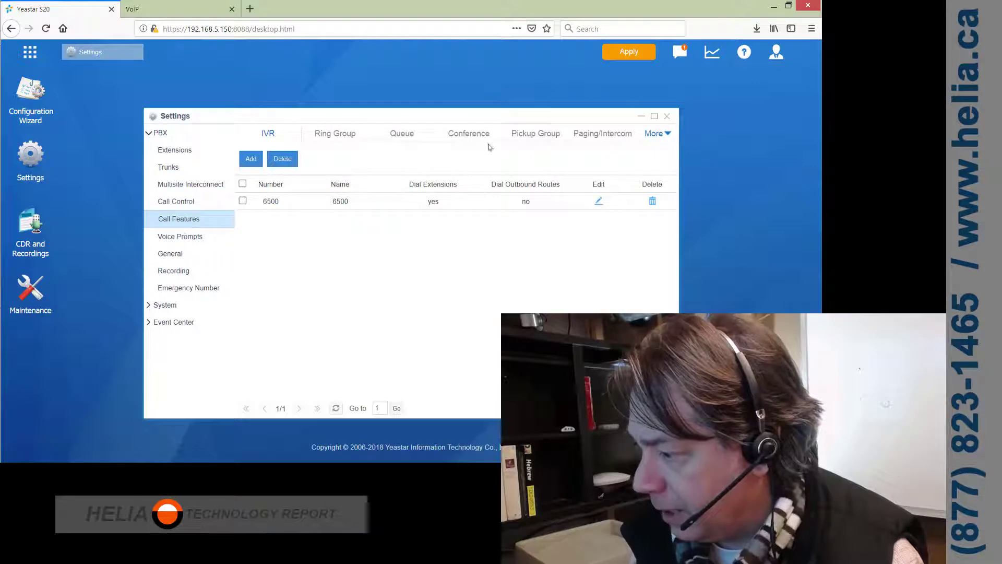
pyautogui.click(475, 139)
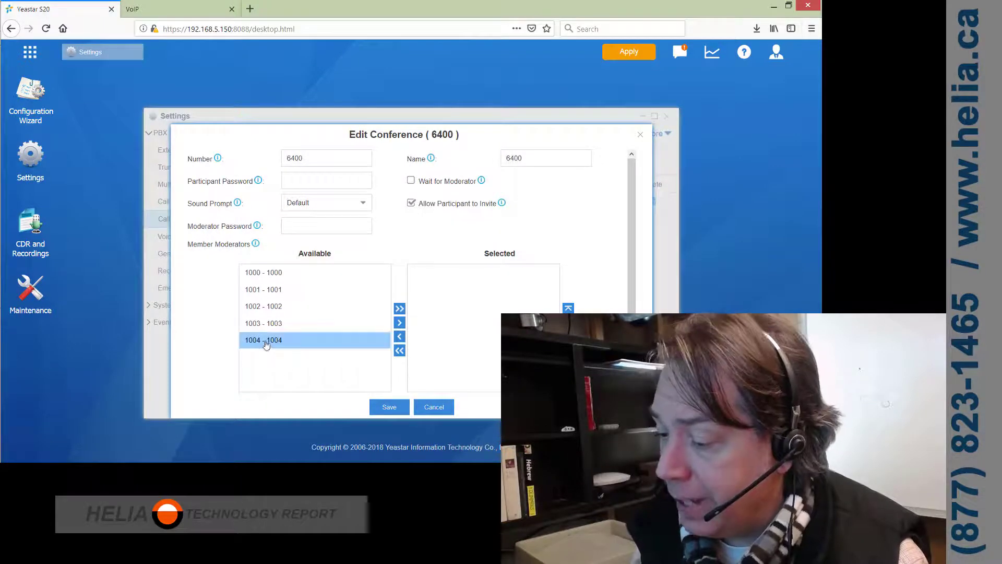
# - Add extension 1004 as a moderator of conference 6400 and save the conference
pyautogui.click(451, 352)
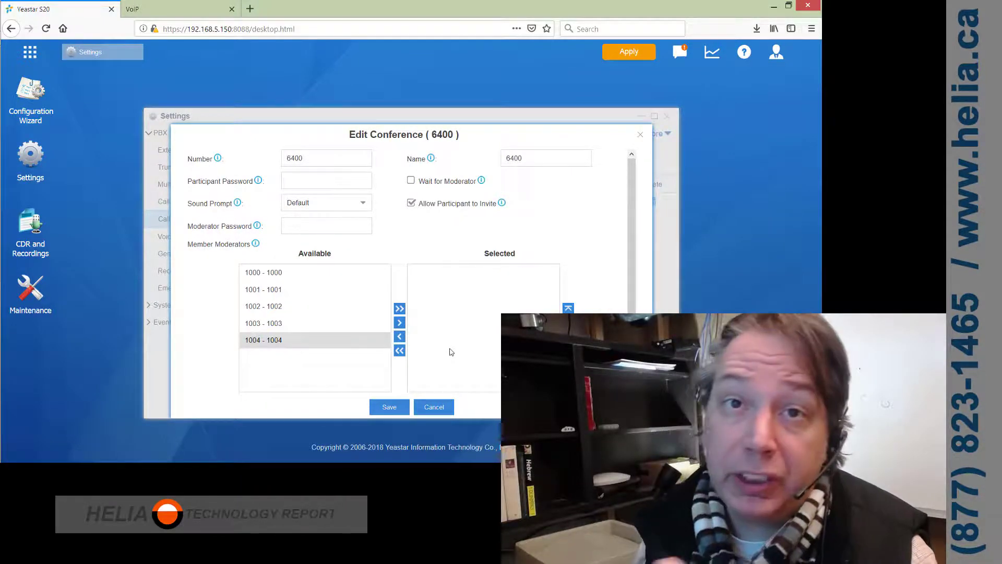
pyautogui.click(399, 323)
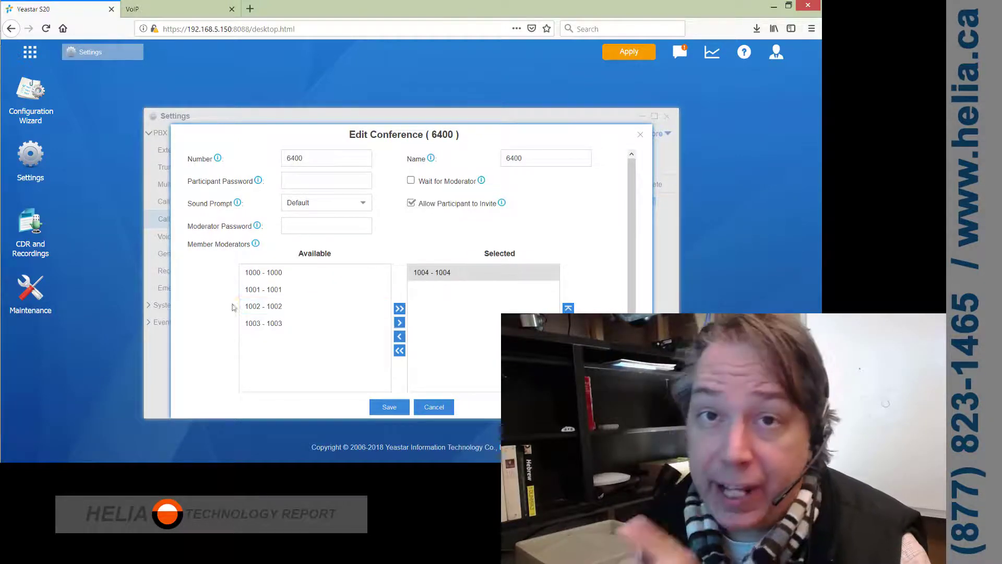
pyautogui.click(441, 272)
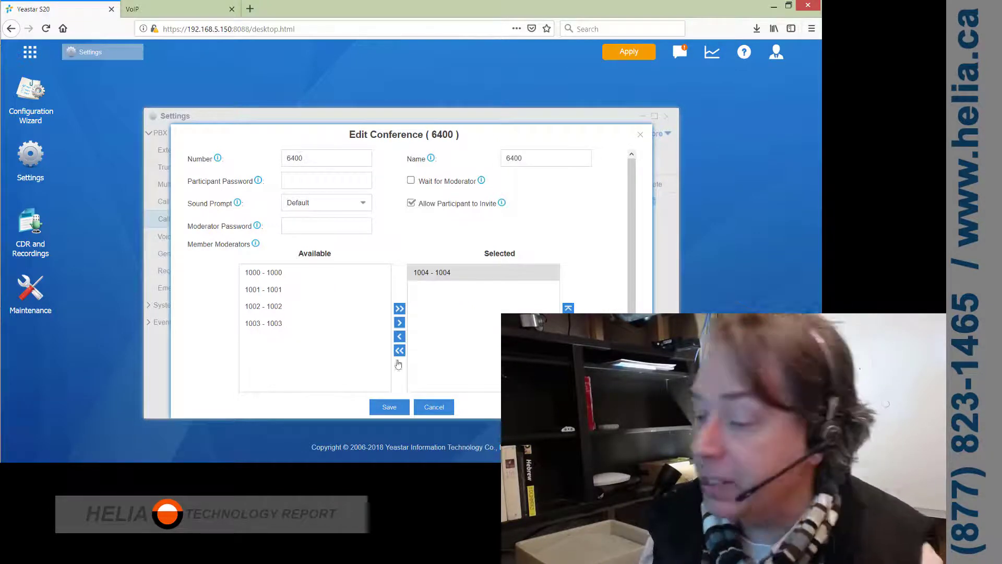
pyautogui.scroll(-1, 421, 415)
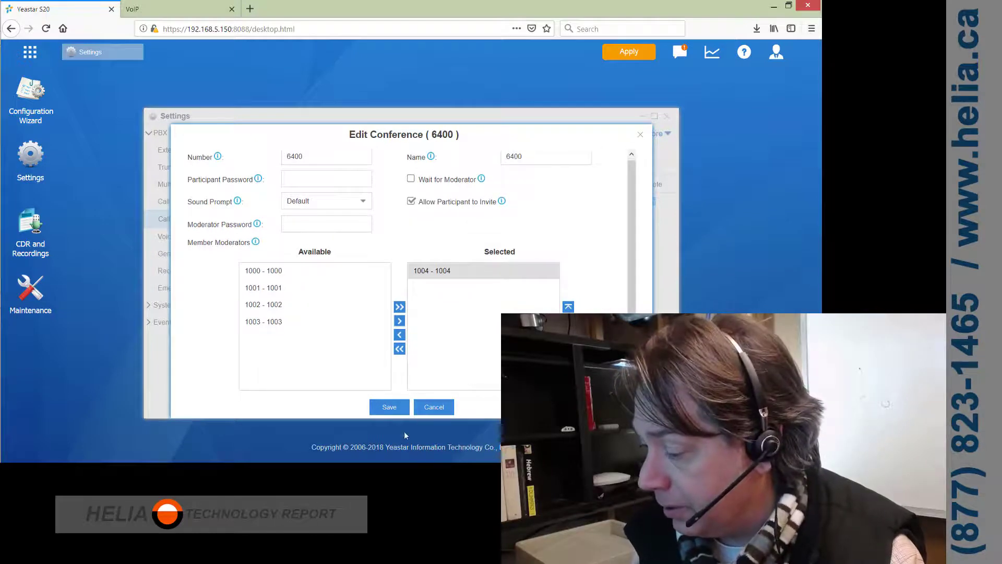
pyautogui.click(389, 407)
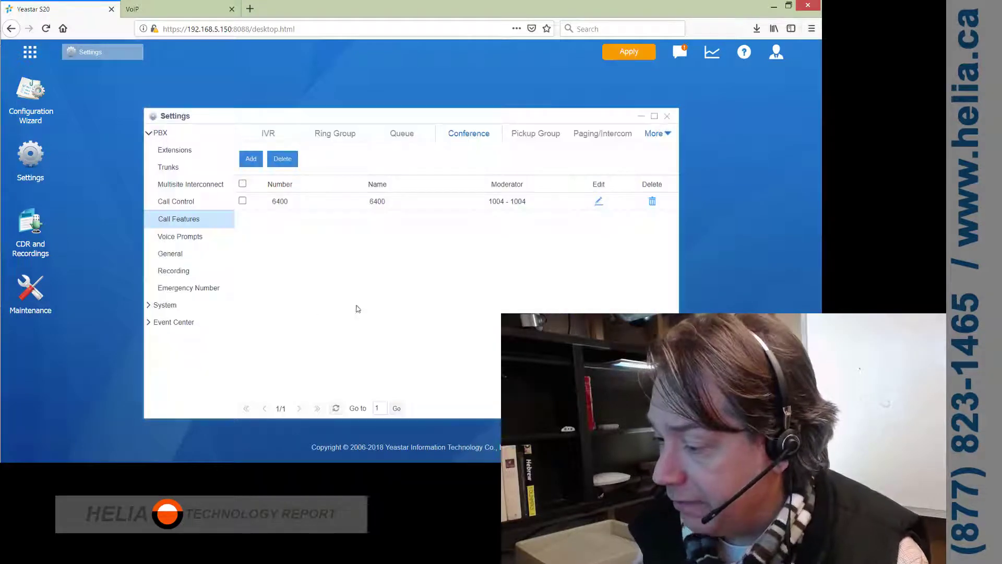
# - Apply the PBX changes, then submit the Fanvil PA2's DSS Key 1 speed dial to 6400
pyautogui.click(630, 53)
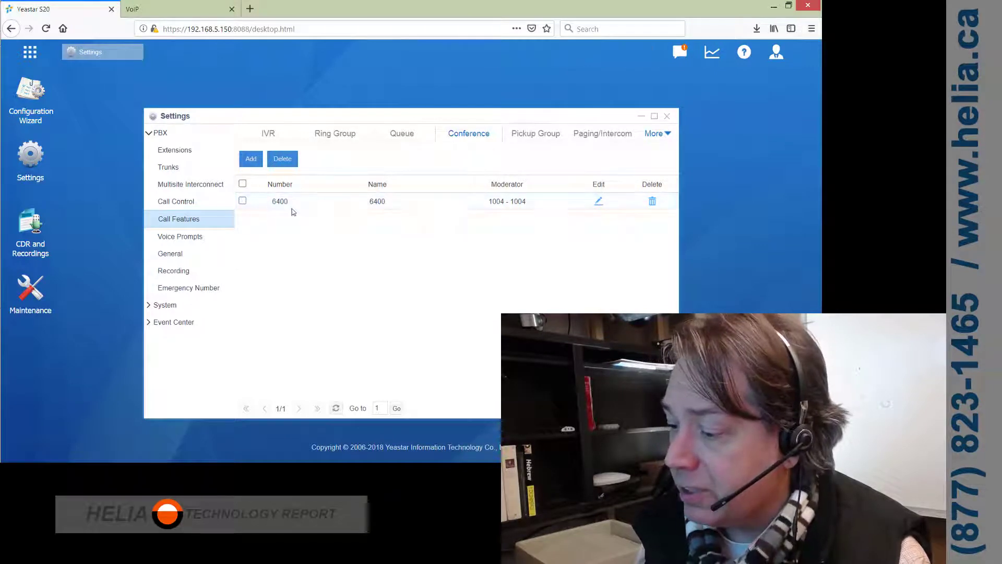
pyautogui.click(184, 10)
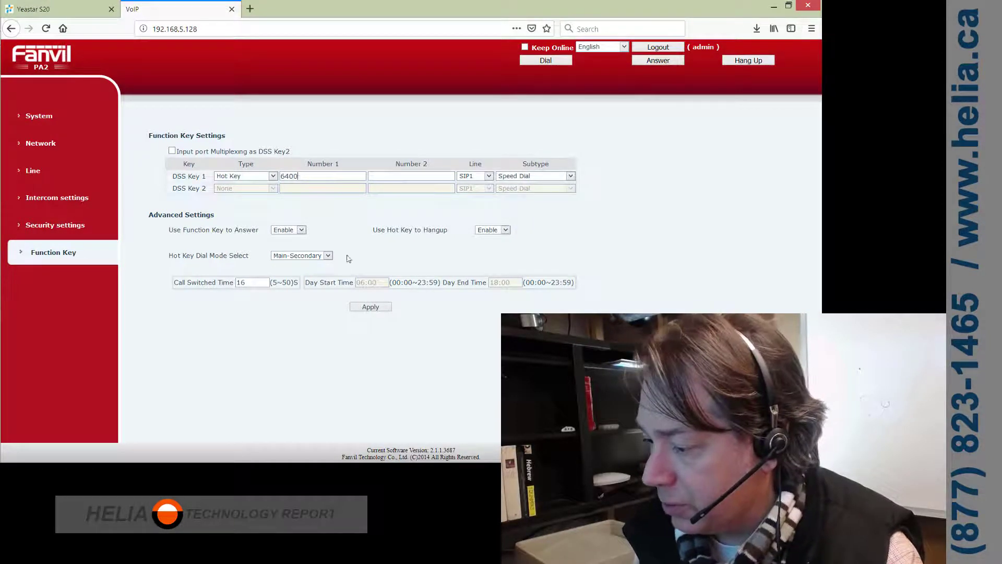
pyautogui.click(367, 310)
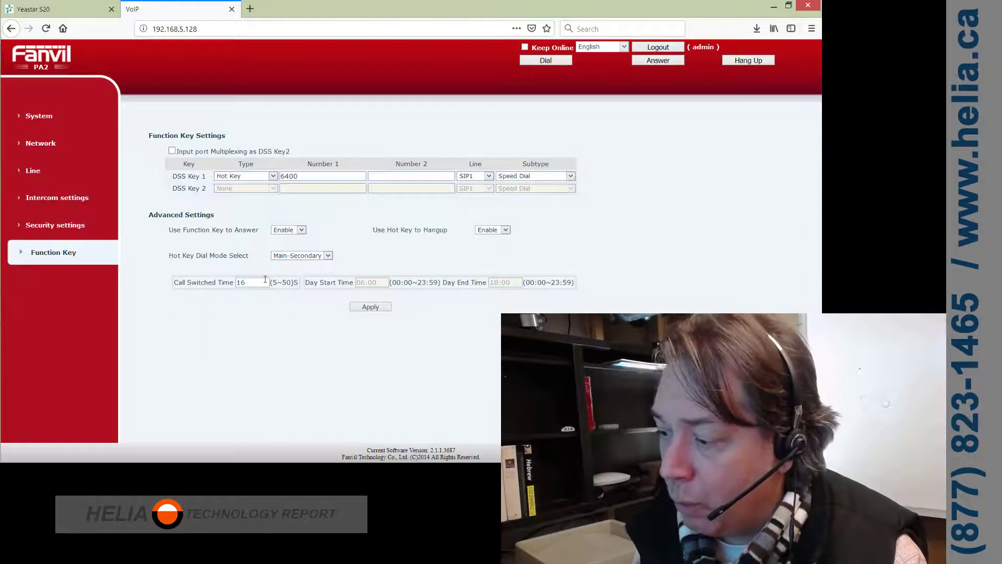
# - Return to the Yeastar S20 conference list, opening and closing App Center from the launcher
pyautogui.click(50, 9)
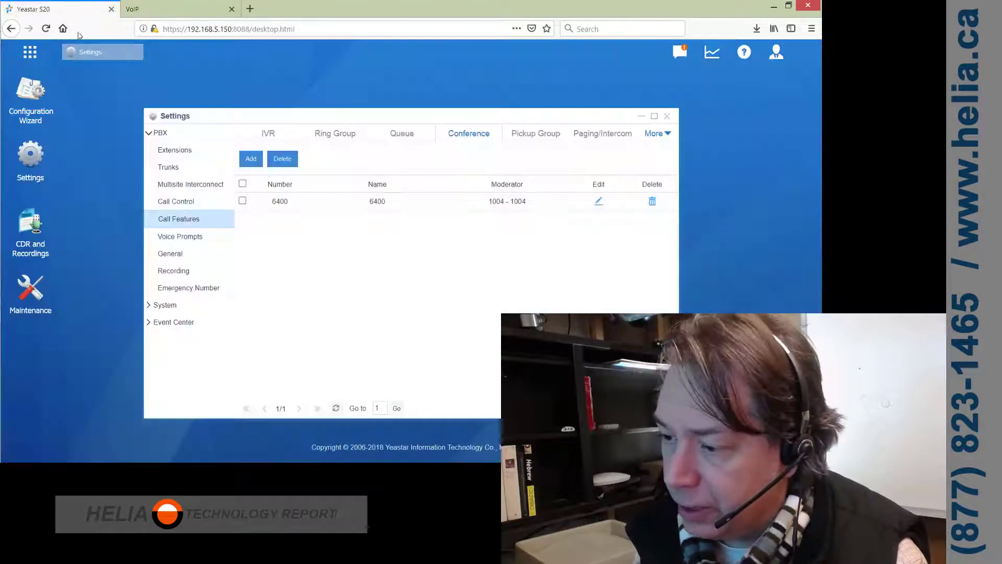
pyautogui.click(30, 51)
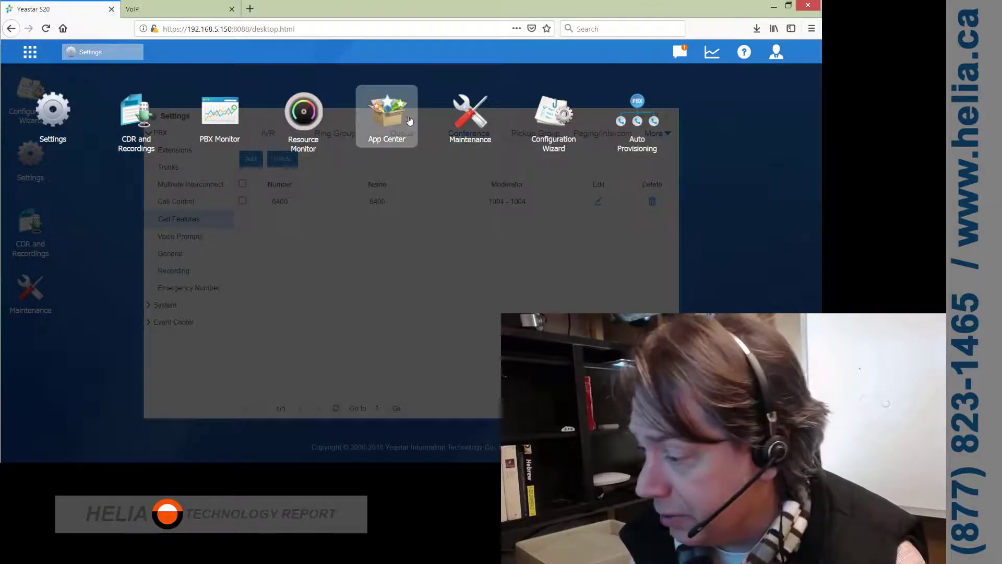
pyautogui.click(385, 125)
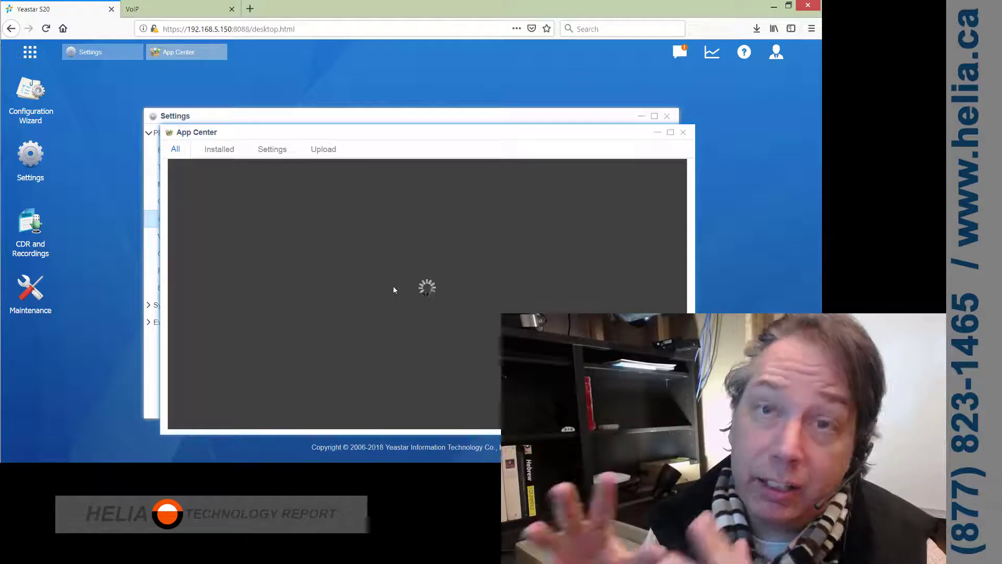
pyautogui.click(684, 133)
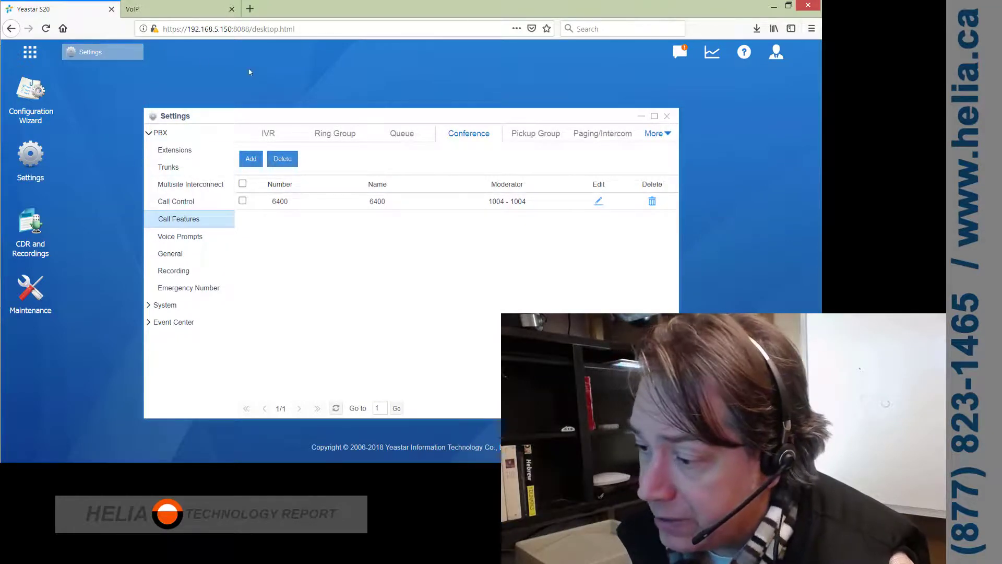
# - Resubmit the Fanvil PA2's DSS Key 1 Hot Key speed dial to 6400 on SIP1
pyautogui.click(172, 8)
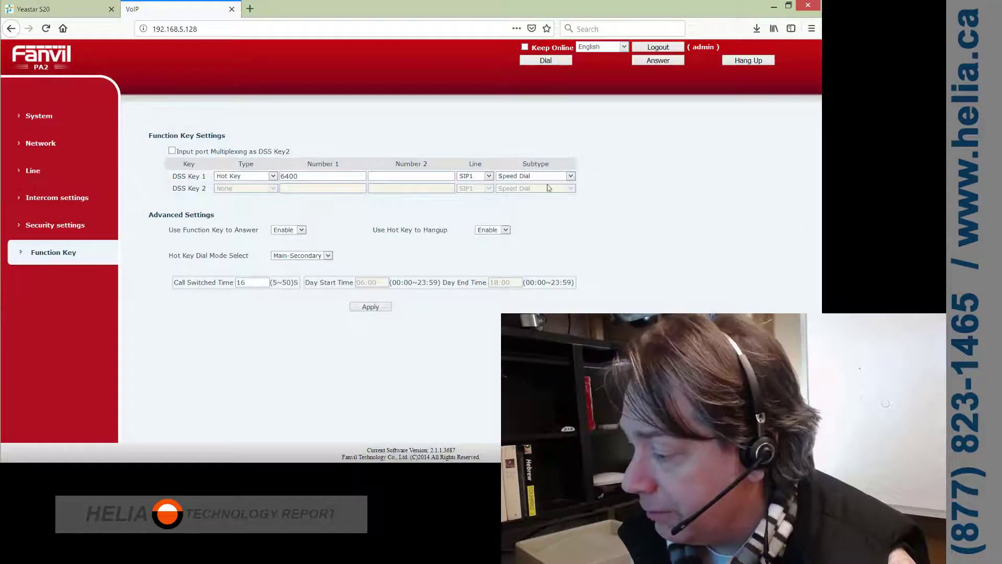
pyautogui.click(370, 307)
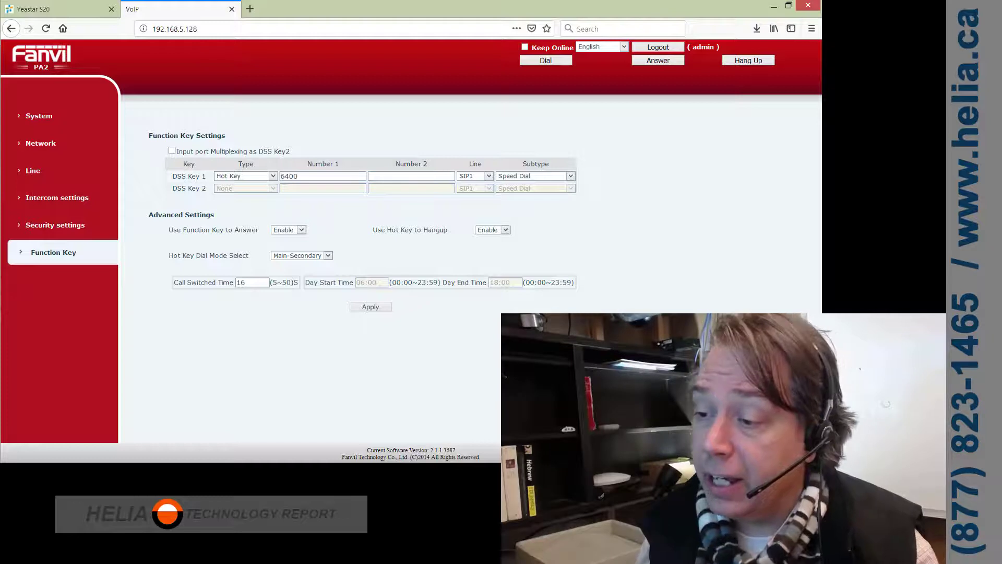
# - Switch back to the Yeastar S20 tab showing conference 6400 with moderator 1004
pyautogui.click(57, 9)
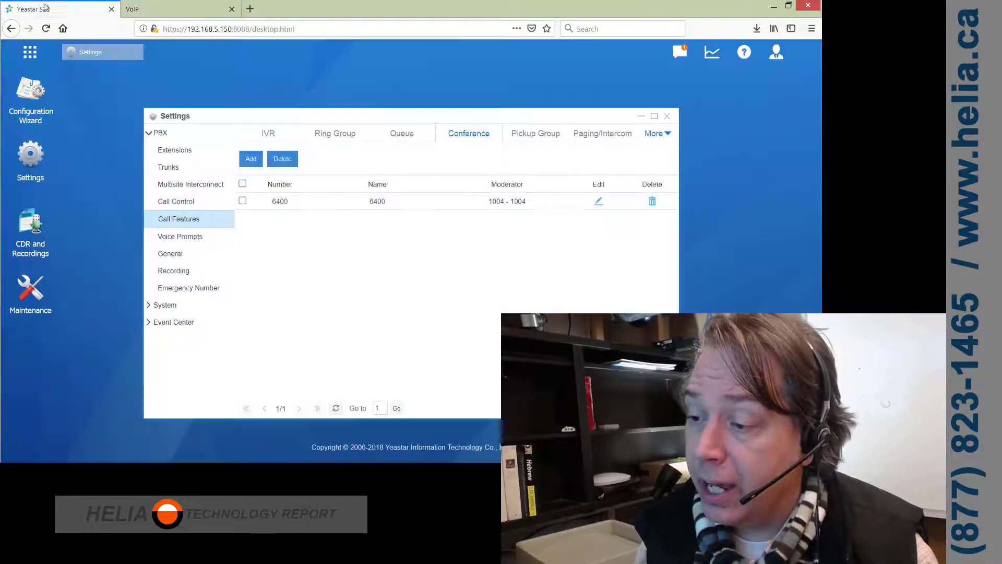